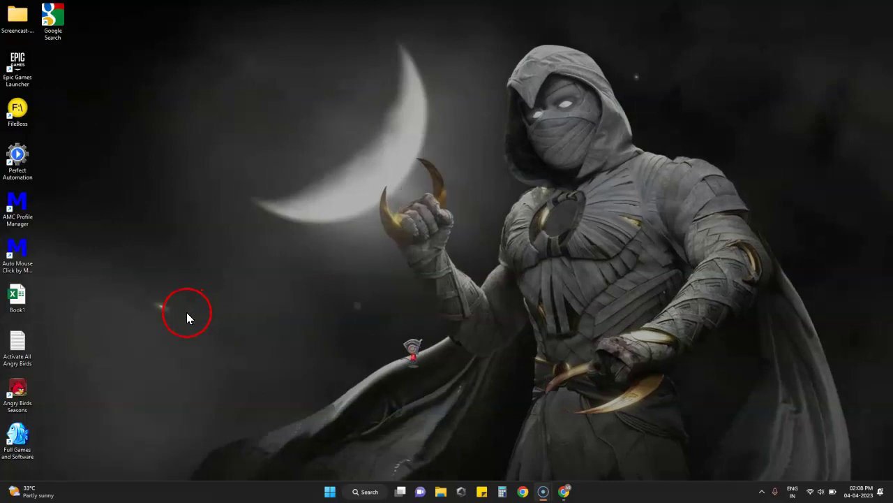
Step: Restore the minimized Chrome New Tab window from the taskbar preview
click(187, 305)
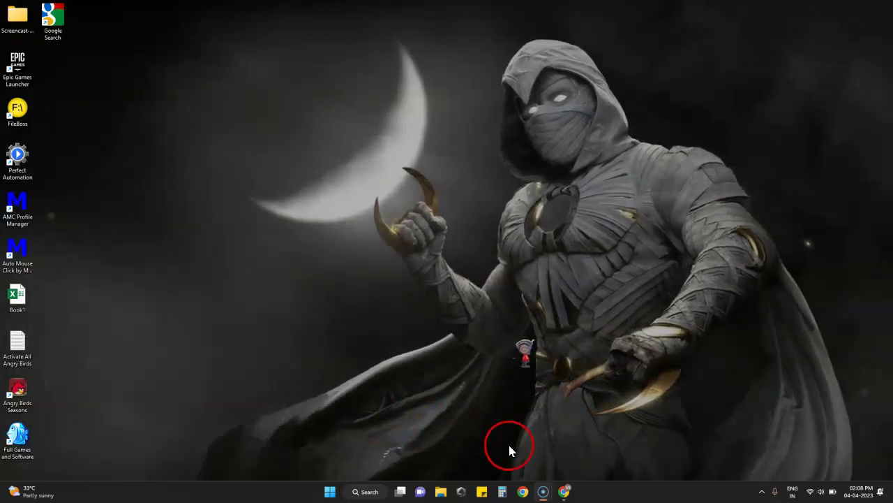
click(567, 492)
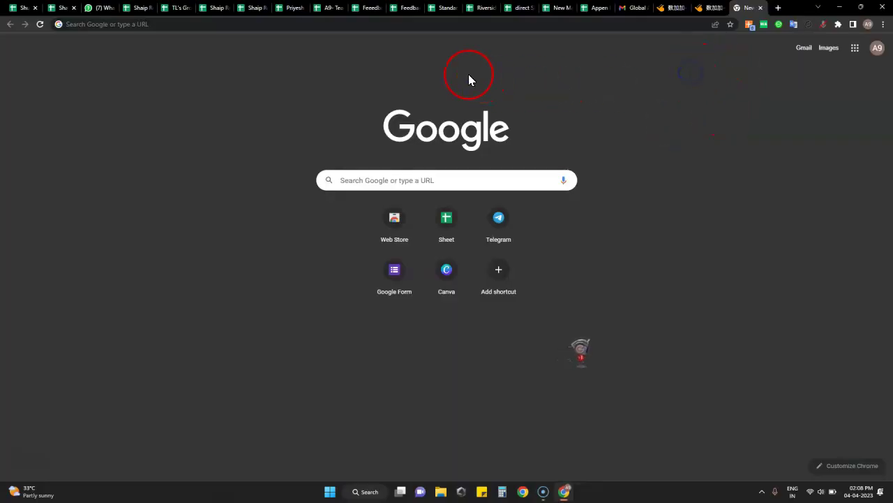
Step: Google 'paypal' and open the PayPal sign-in page from the results
click(420, 26)
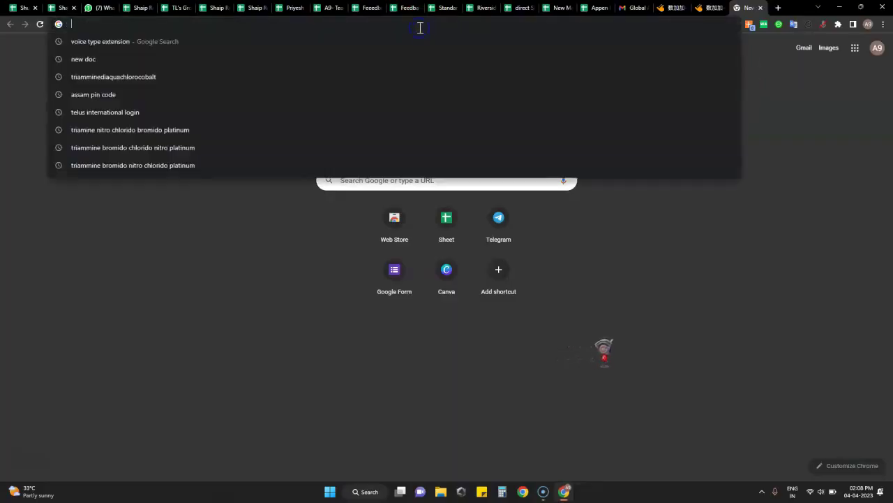
text(pa)
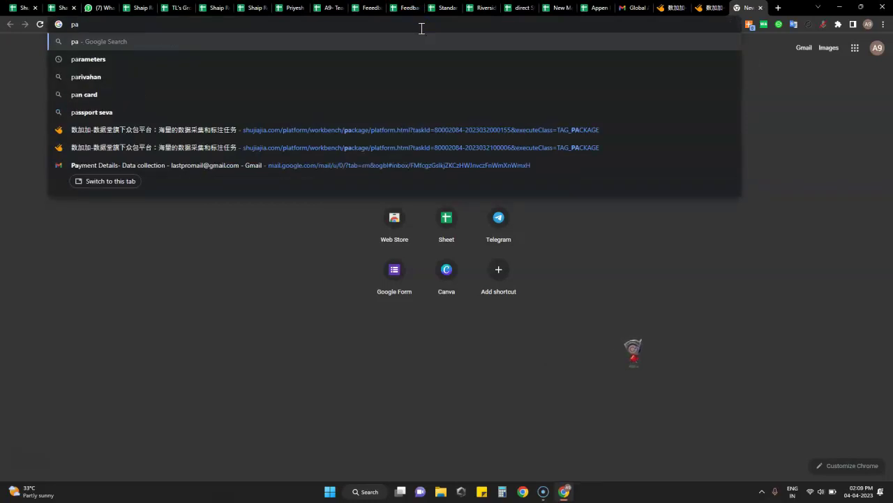
text(ypal)
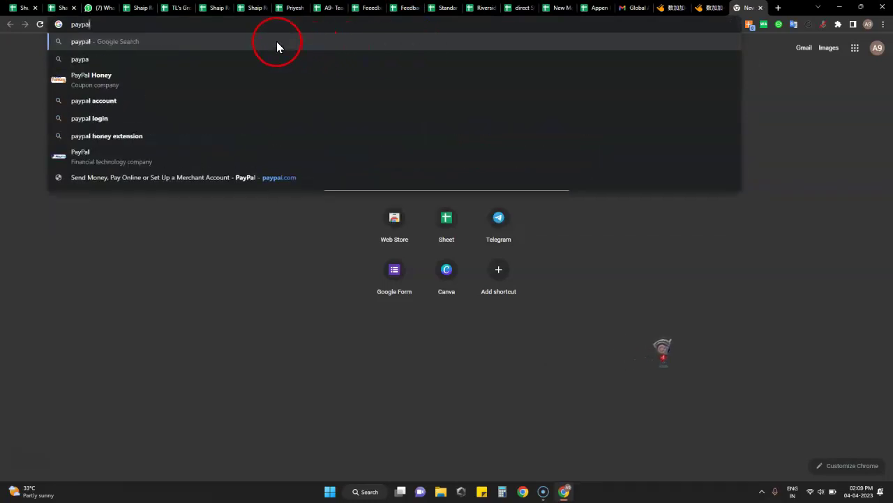
click(280, 45)
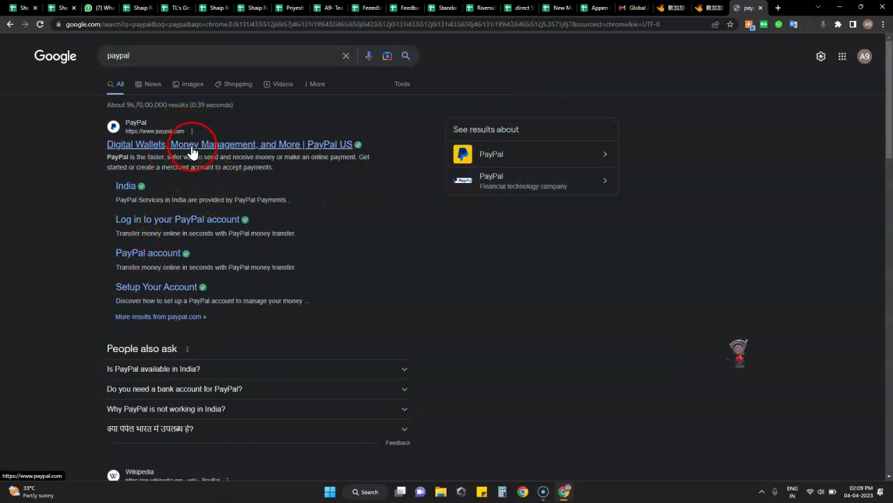
click(167, 259)
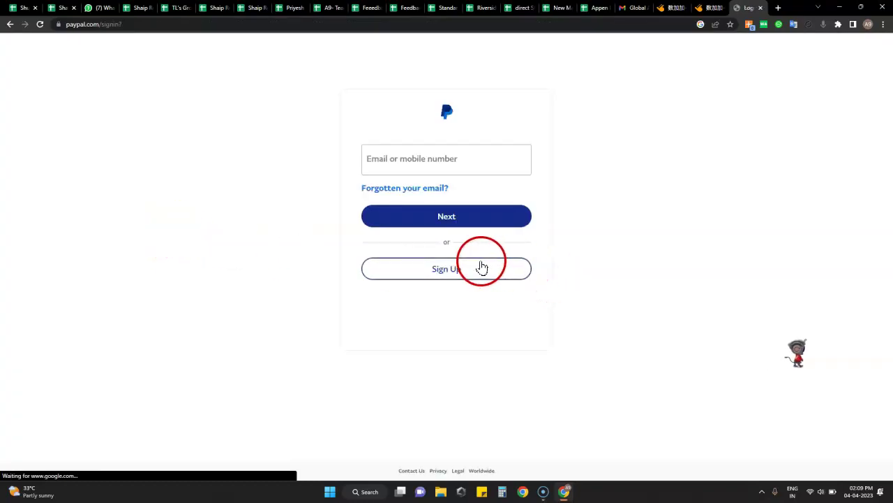
Step: Choose Sign Up, select Business Account as the account type, and continue
click(450, 274)
click(563, 249)
click(516, 250)
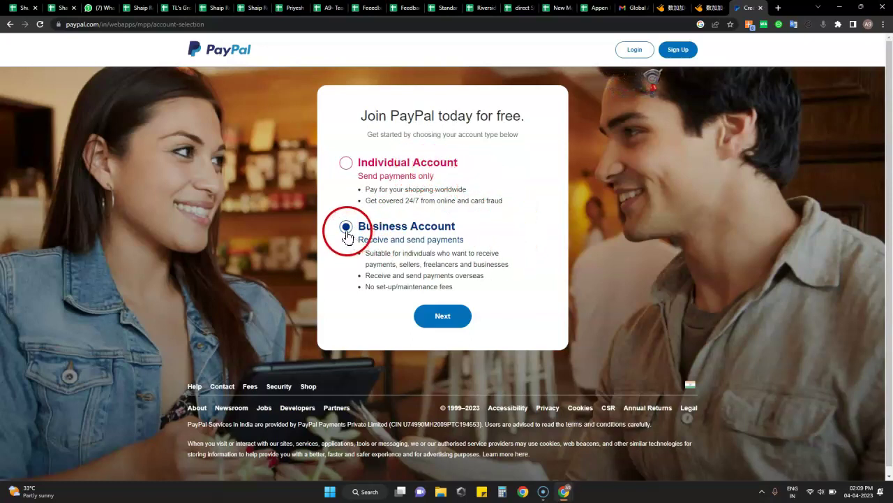
click(438, 318)
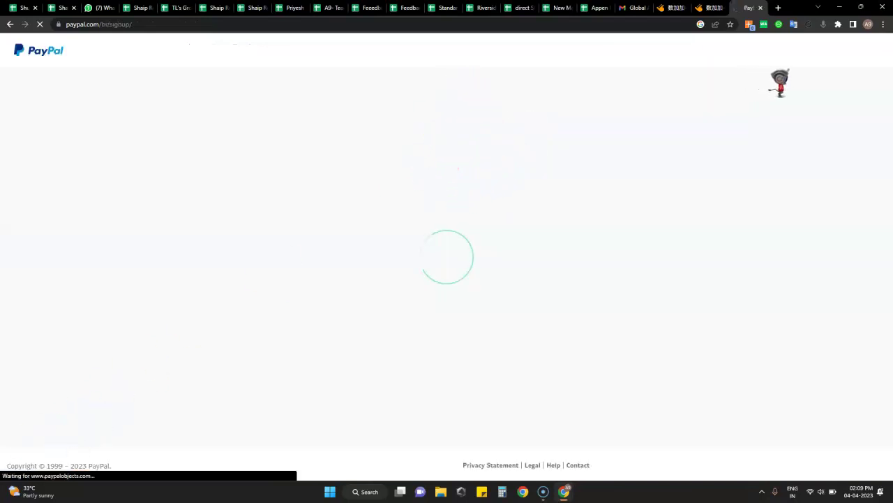
click(203, 376)
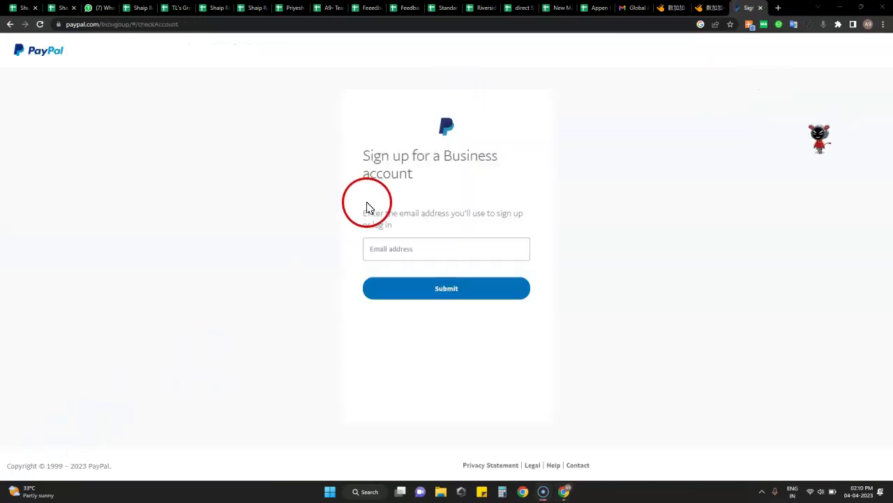
Step: Enter the sign-up e-mail address and submit it
click(385, 244)
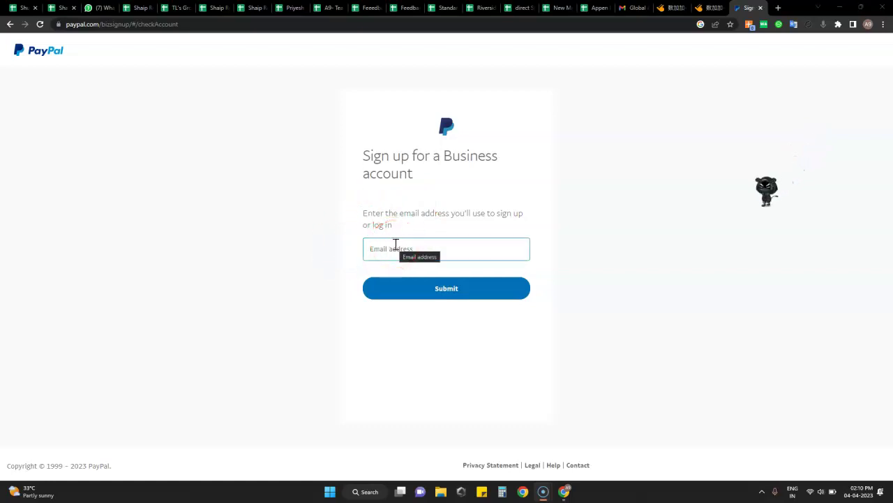
click(396, 249)
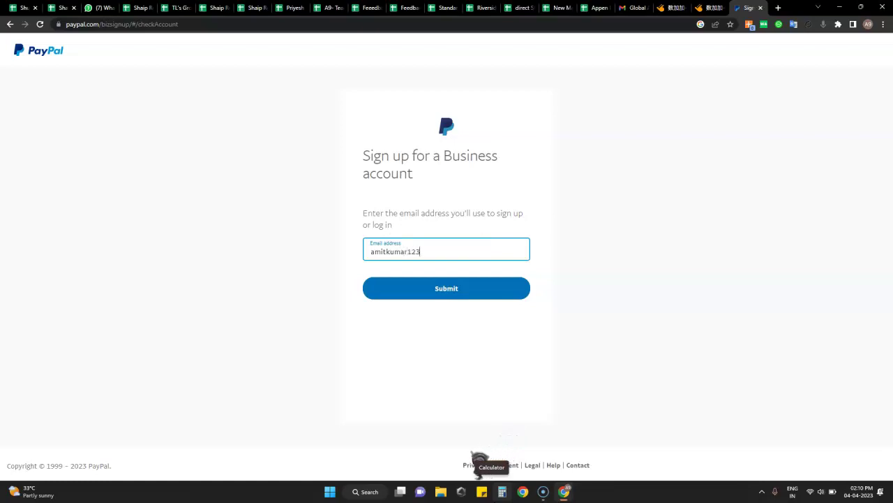
text(mail.com)
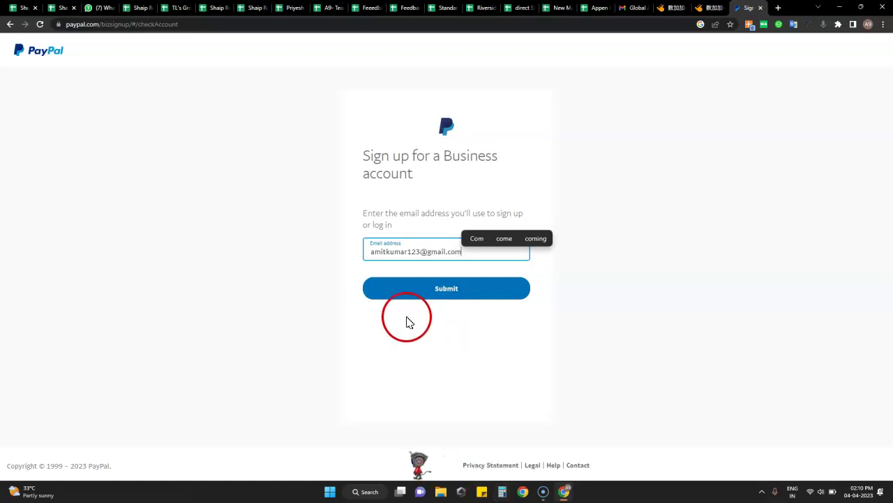
click(585, 284)
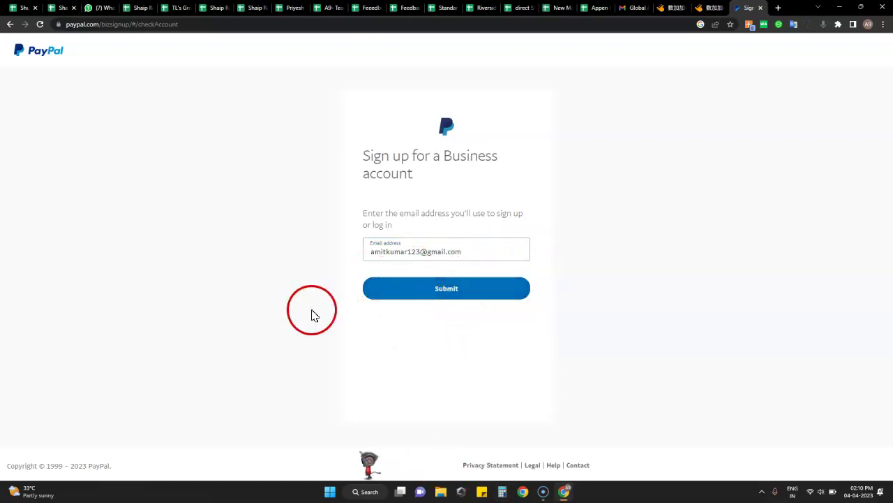
click(431, 293)
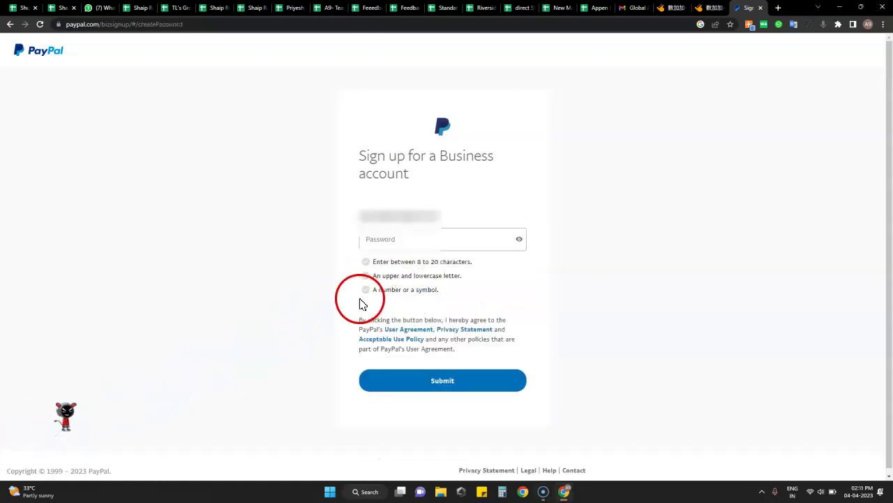
Step: Type the account password and reveal it as plain text
click(389, 241)
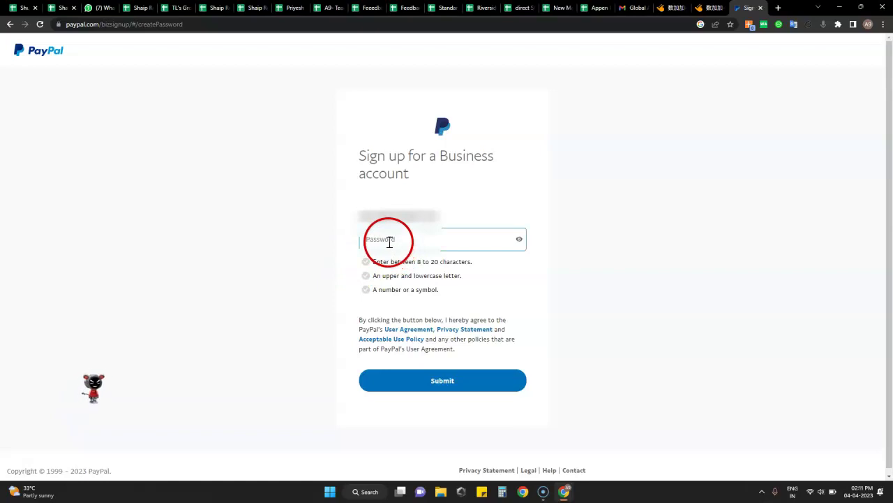
click(387, 240)
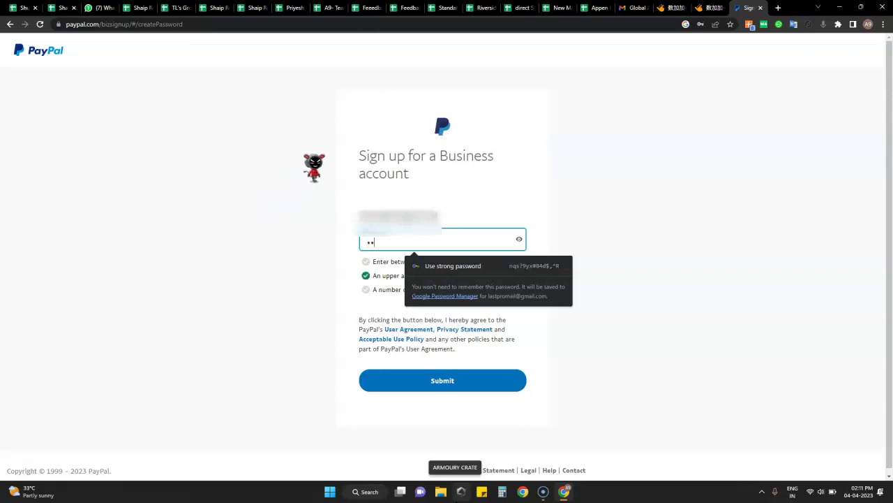
text(••)
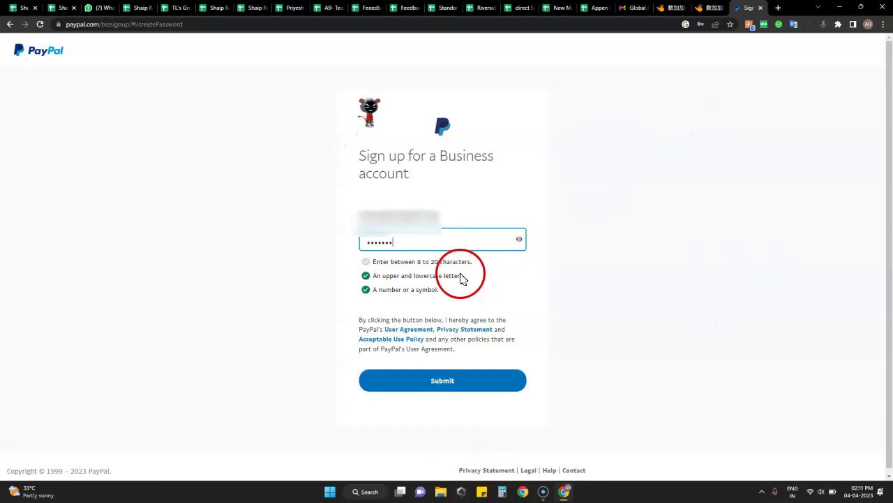
click(402, 244)
text(••)
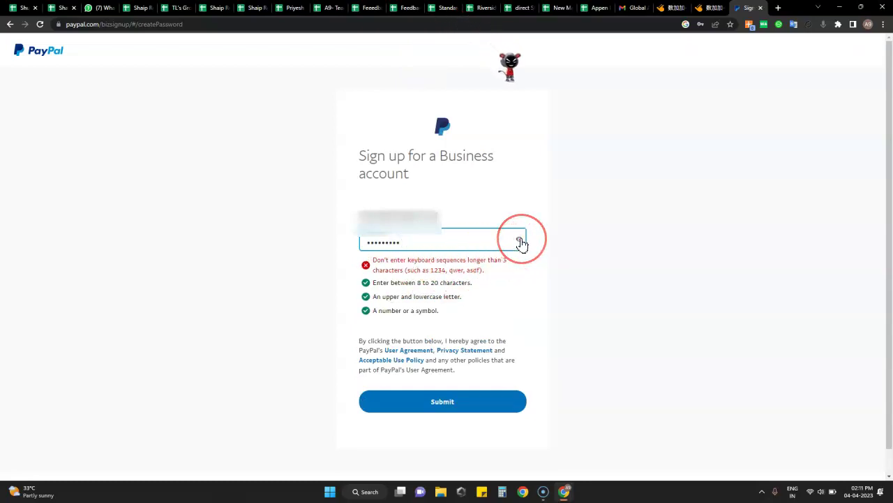
click(496, 242)
Step: Replace the keyboard-sequence digits so the password satisfies every rule
click(374, 246)
click(369, 243)
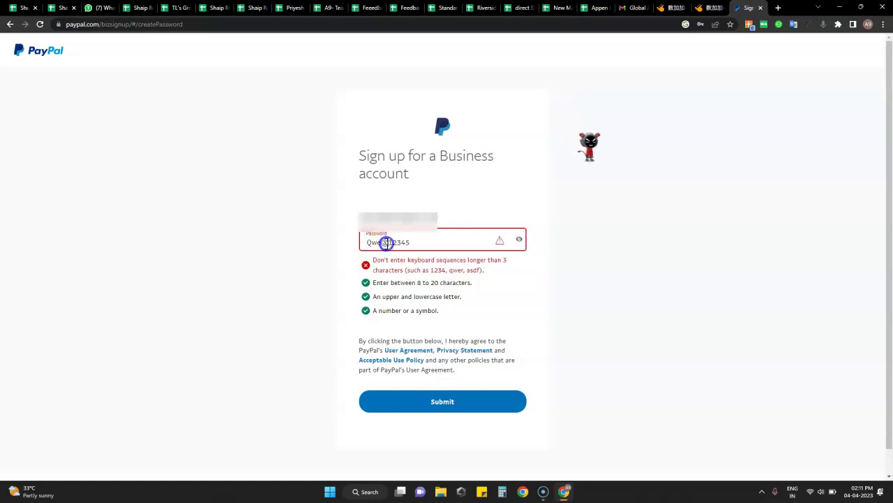
key(BackSpace)
key(BackSpace)
key(BackSpace)
key(BackSpace)
key(BackSpace)
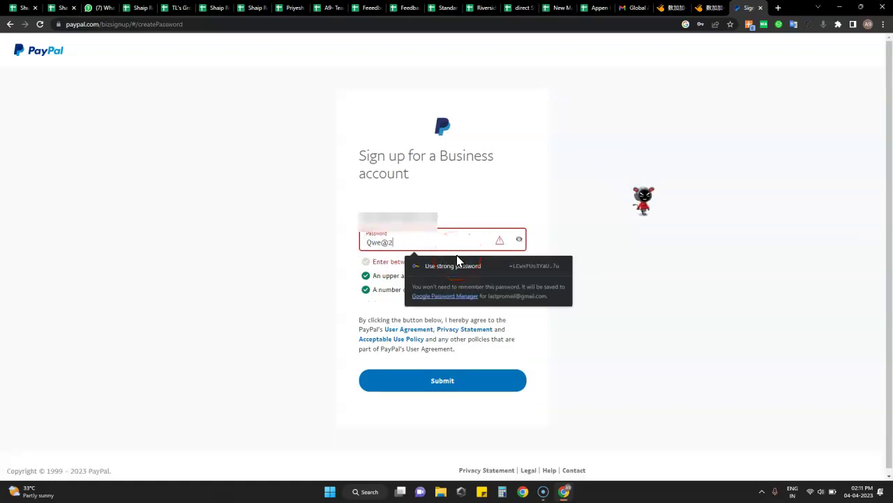
click(507, 259)
click(523, 269)
click(455, 271)
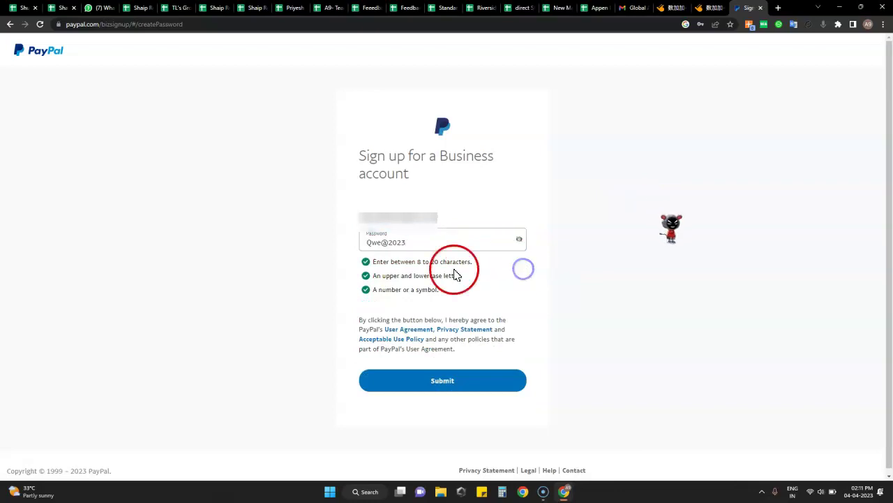
Step: Submit the finished password to reach the Describe your business step
click(421, 241)
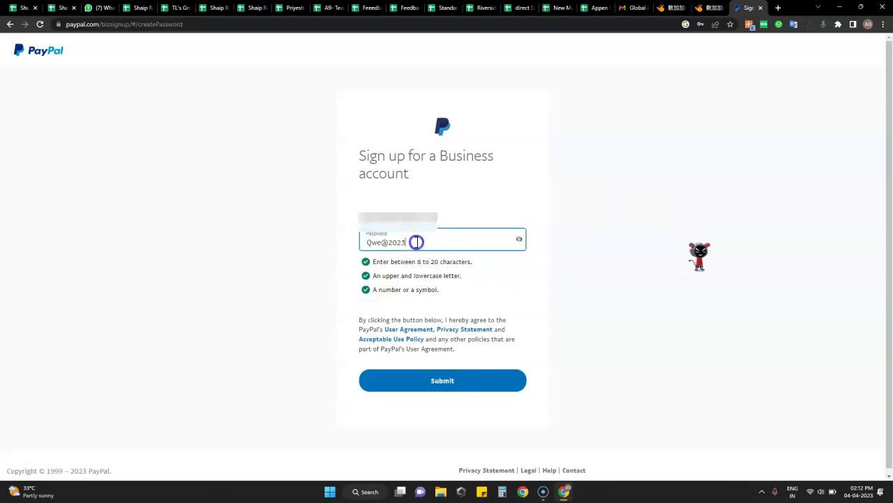
click(499, 274)
click(421, 247)
click(382, 237)
click(471, 396)
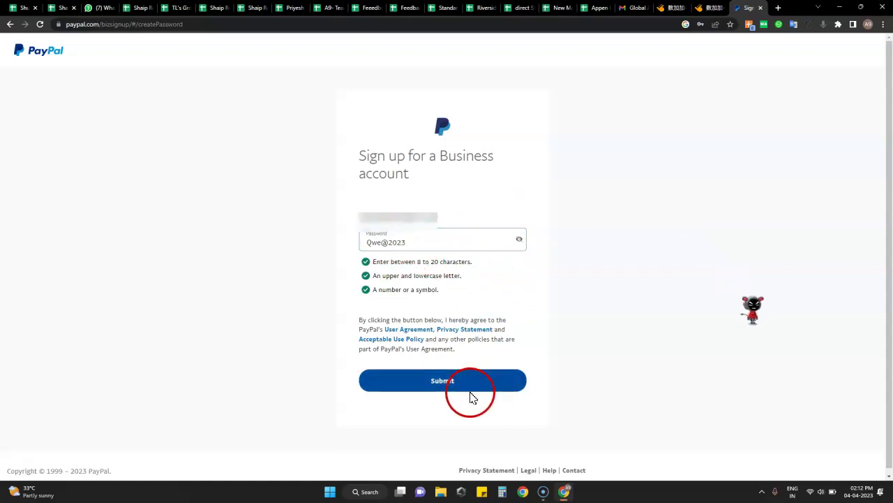
click(369, 381)
click(423, 385)
click(432, 277)
click(373, 209)
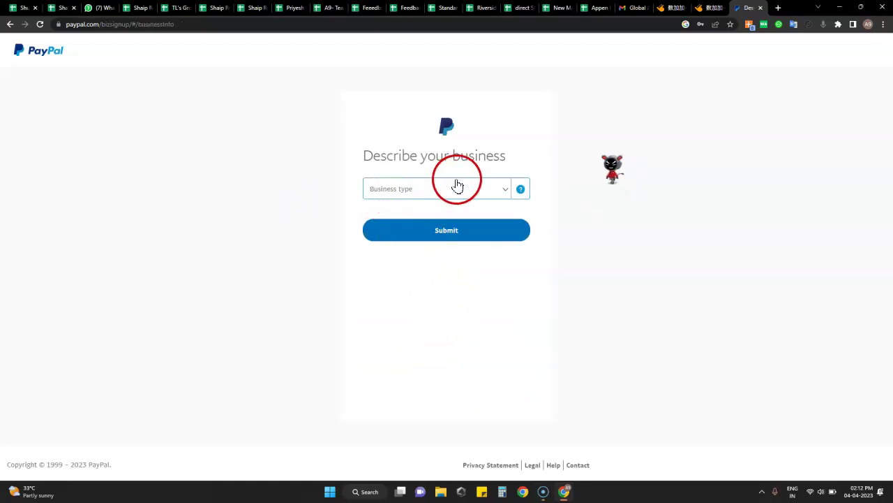
Step: Set the business type to Individual
click(507, 189)
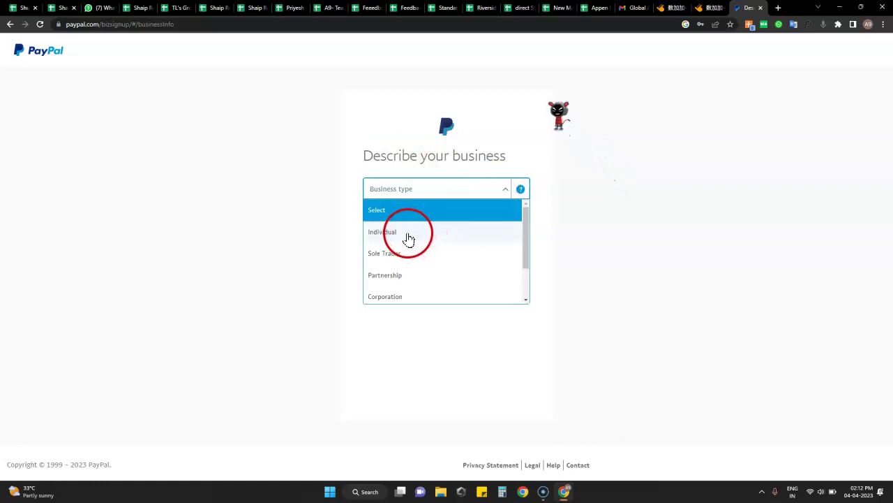
scroll(419, 239, down, 1)
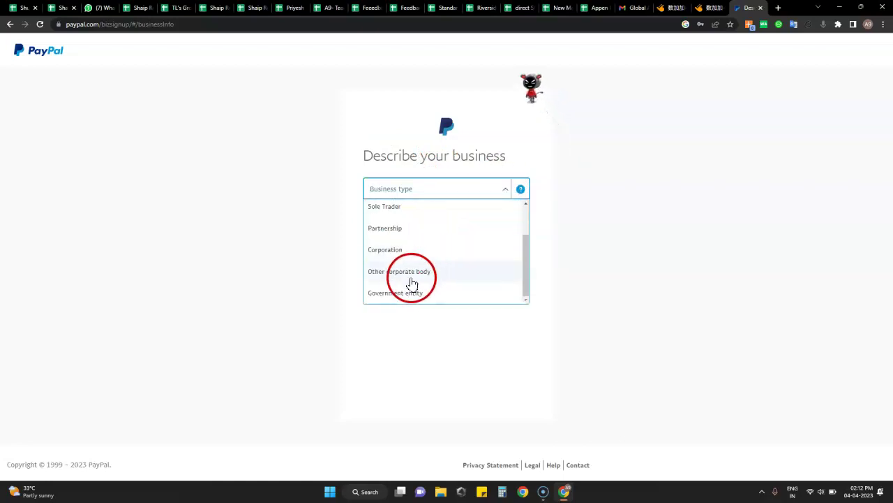
scroll(412, 265, up, 2)
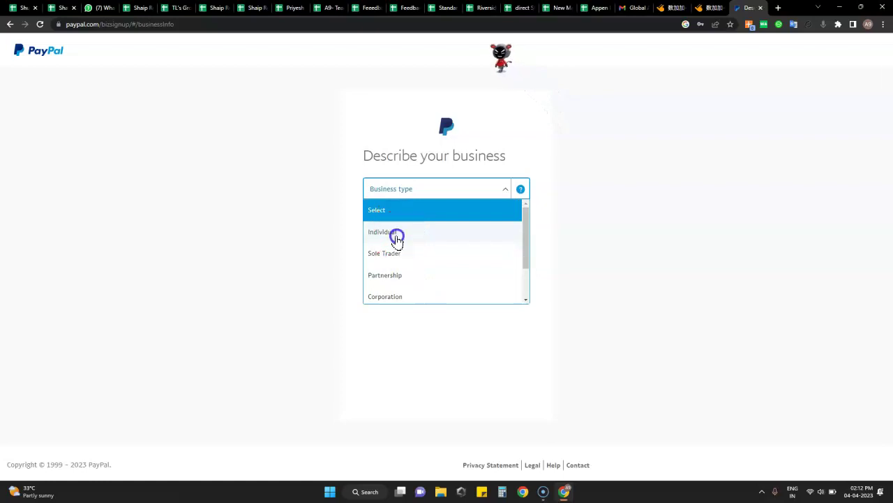
click(397, 239)
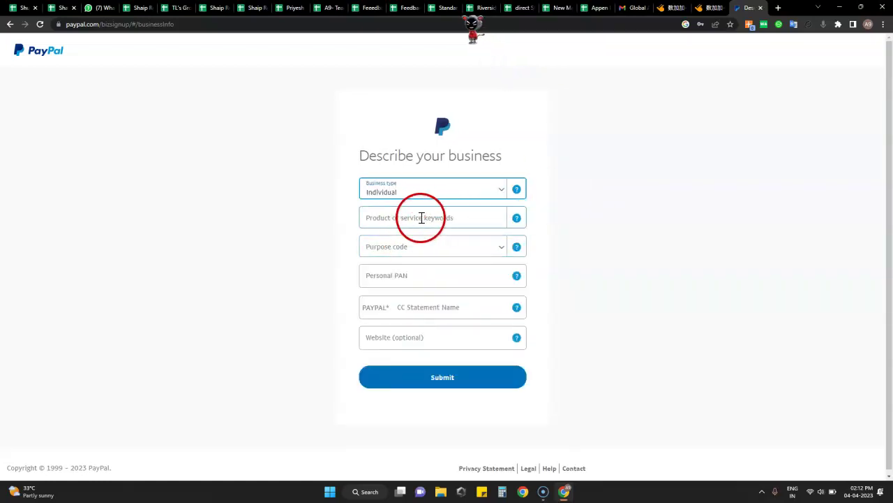
Step: Search keywords and pick Direct Marketing–Other Direct Marketers as the business keyword
click(446, 219)
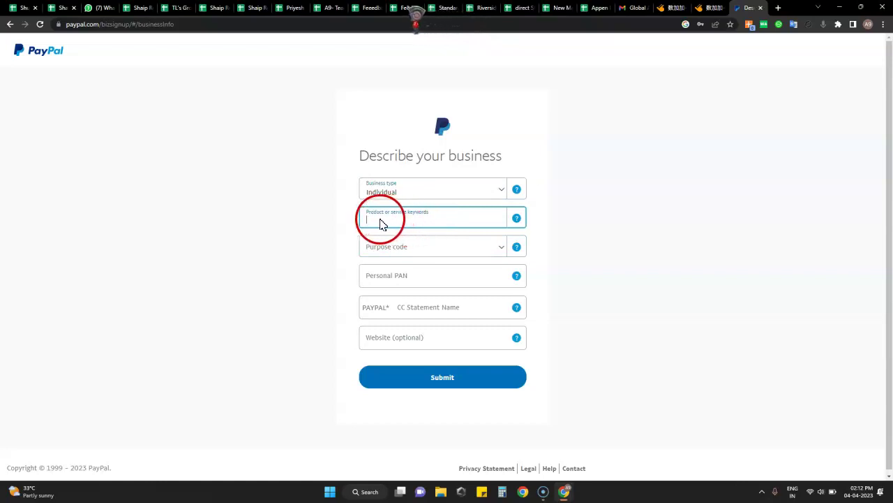
text(tran)
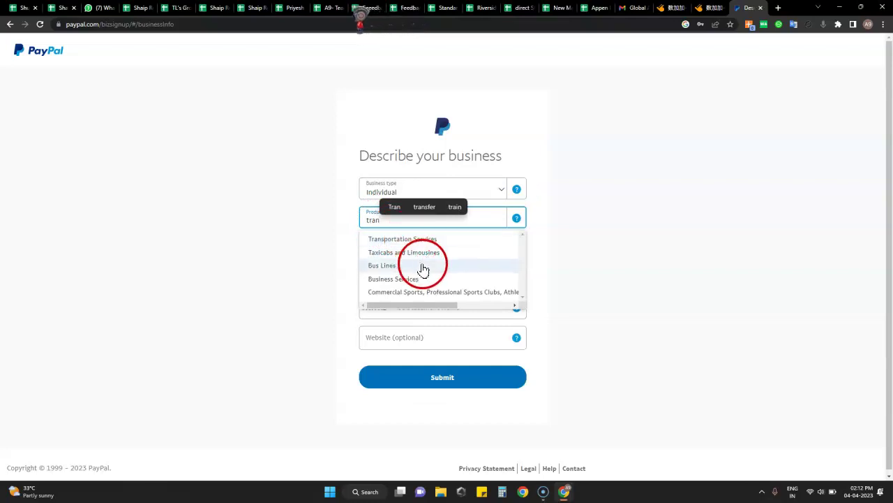
key(BackSpace)
key(BackSpace)
key(BackSpace)
key(BackSpace)
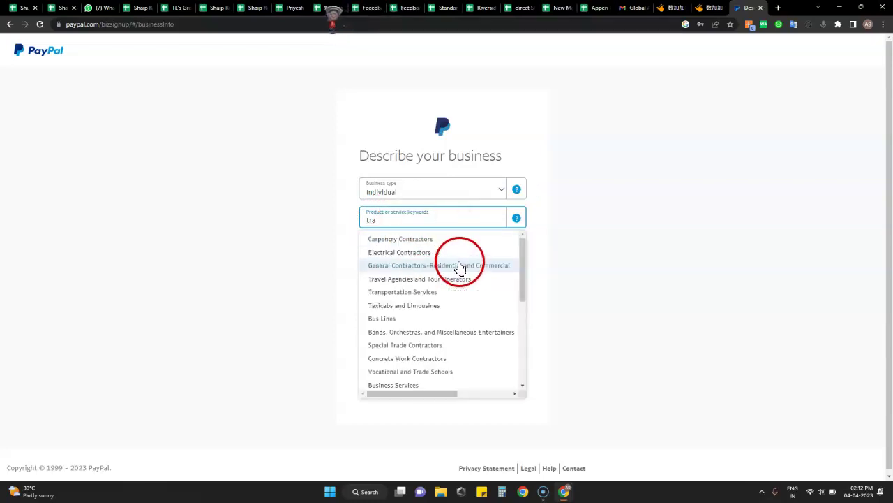
text(othe)
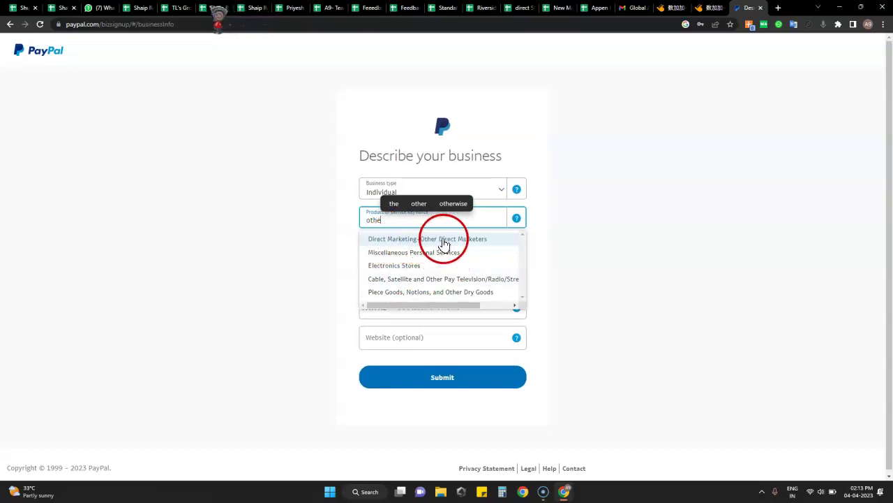
click(473, 239)
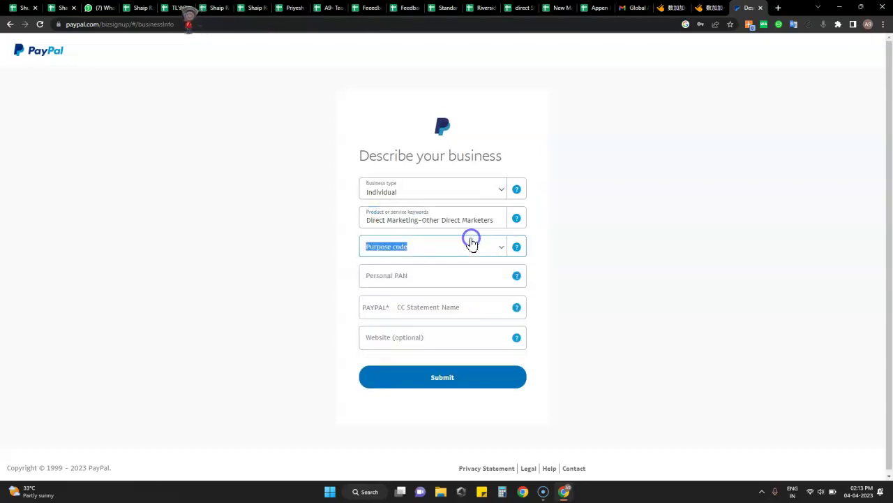
Step: Choose P0806 – Other information services as the purpose code
click(458, 245)
click(494, 251)
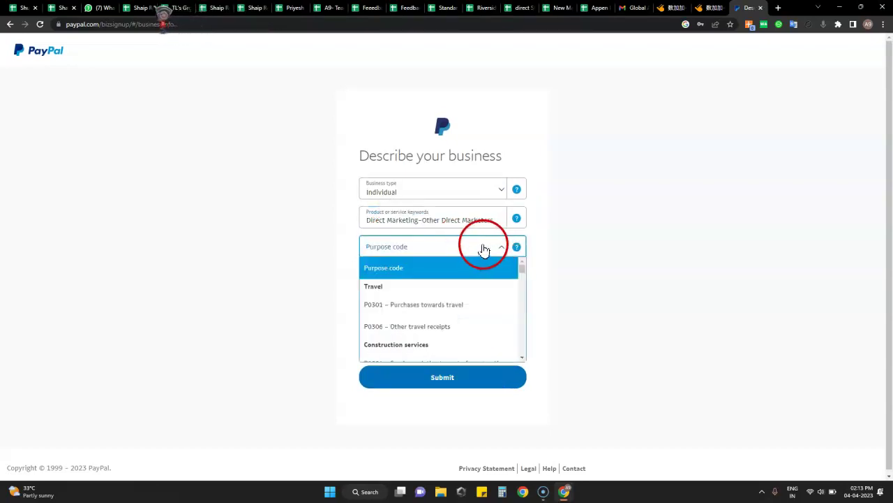
scroll(483, 307, down, 8)
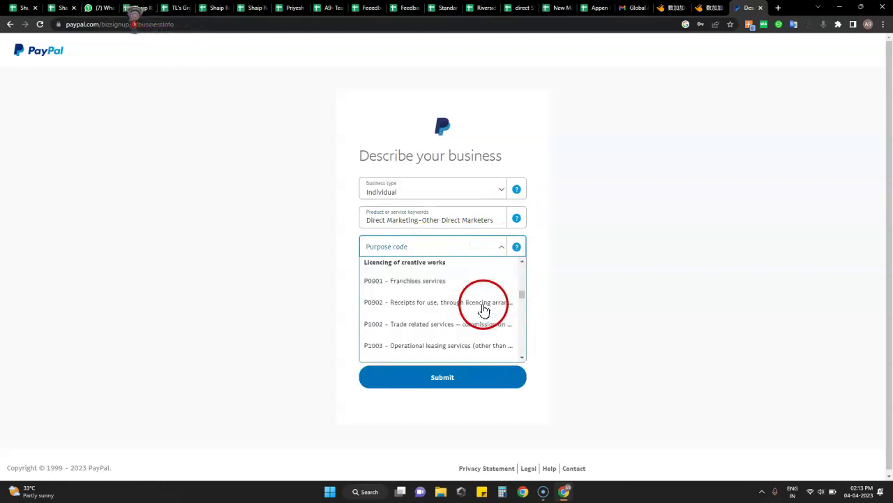
click(412, 254)
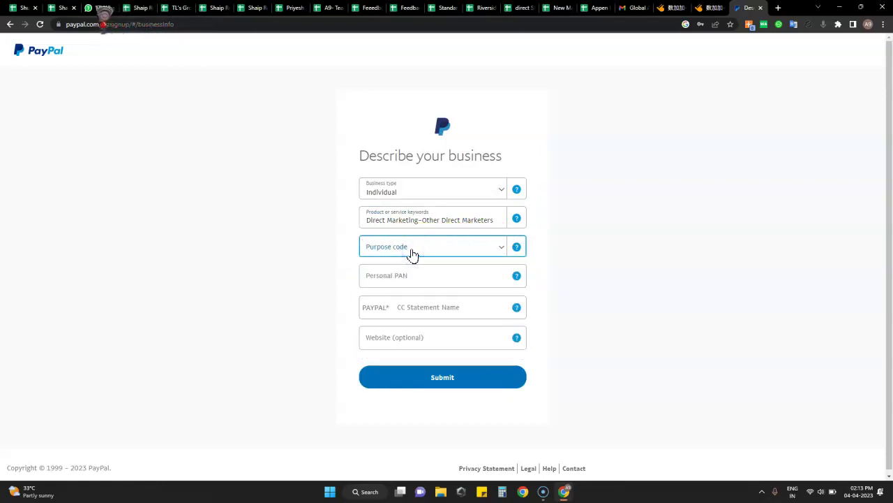
click(413, 254)
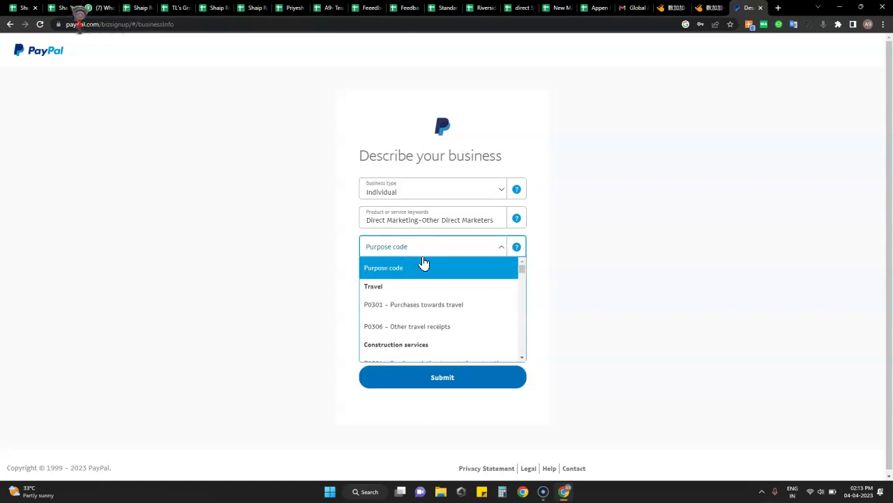
scroll(488, 296, down, 3)
scroll(450, 302, down, 3)
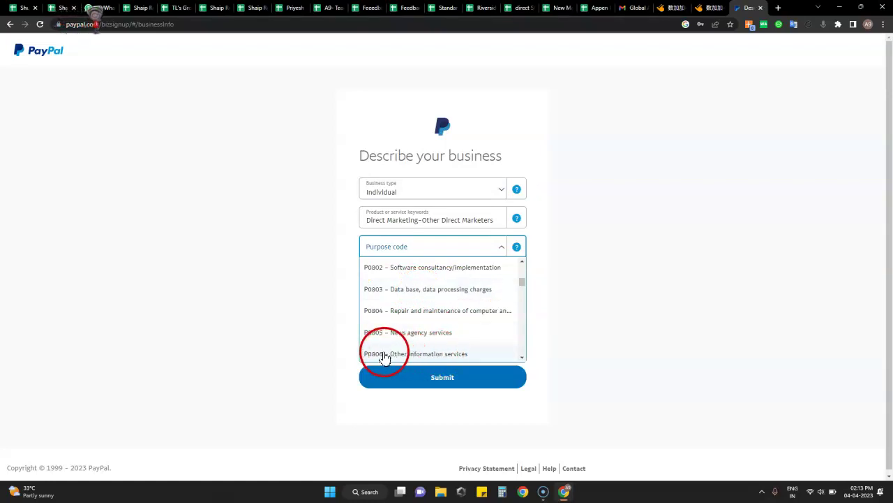
click(430, 354)
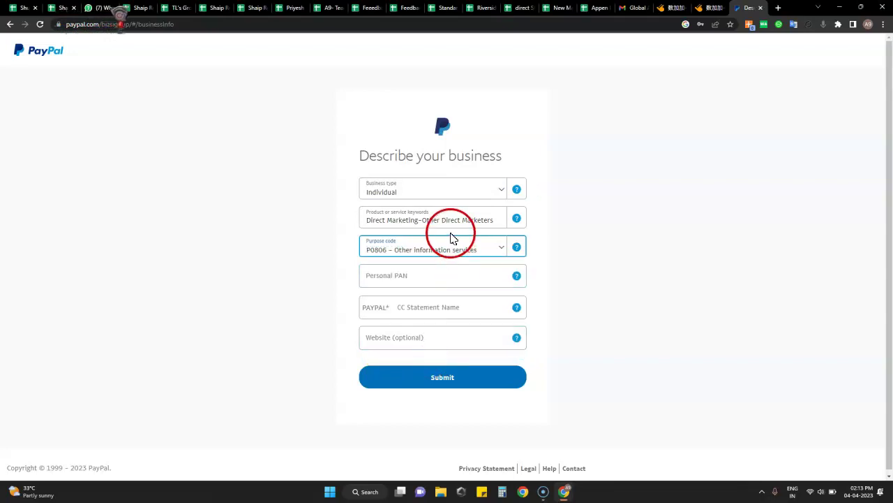
Step: Fill in the personal PAN and card statement name, then submit the business description
click(427, 282)
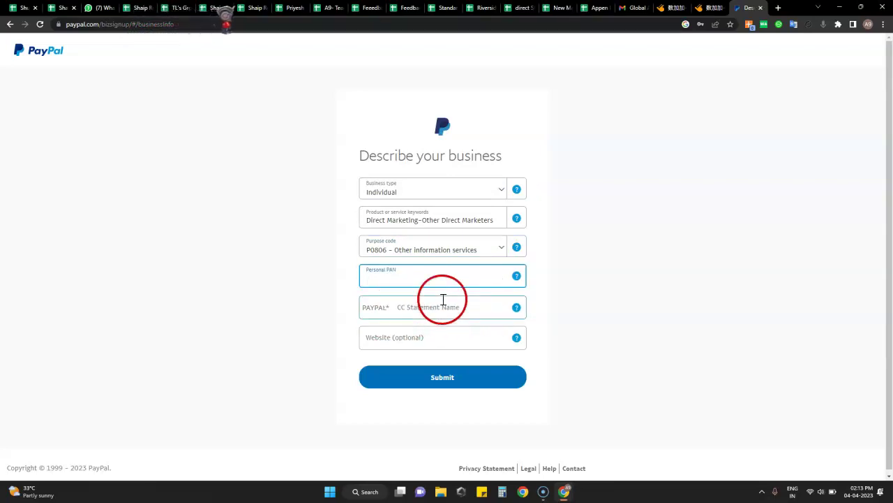
click(444, 307)
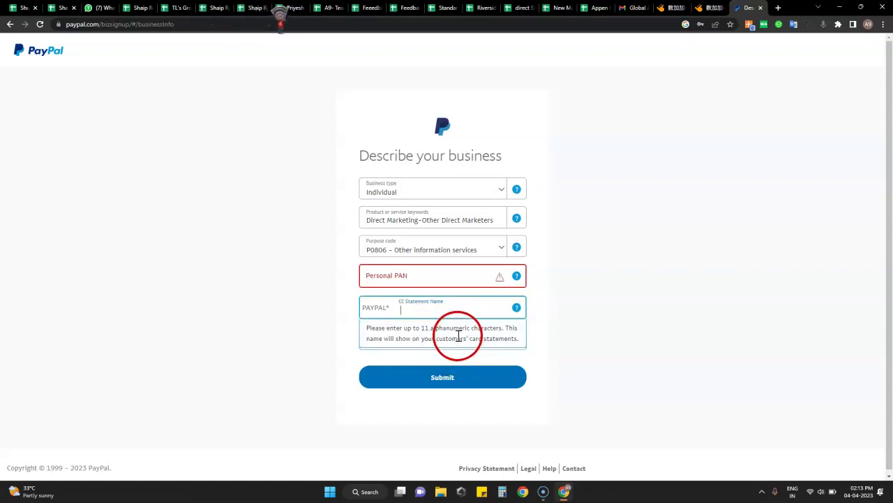
click(680, 277)
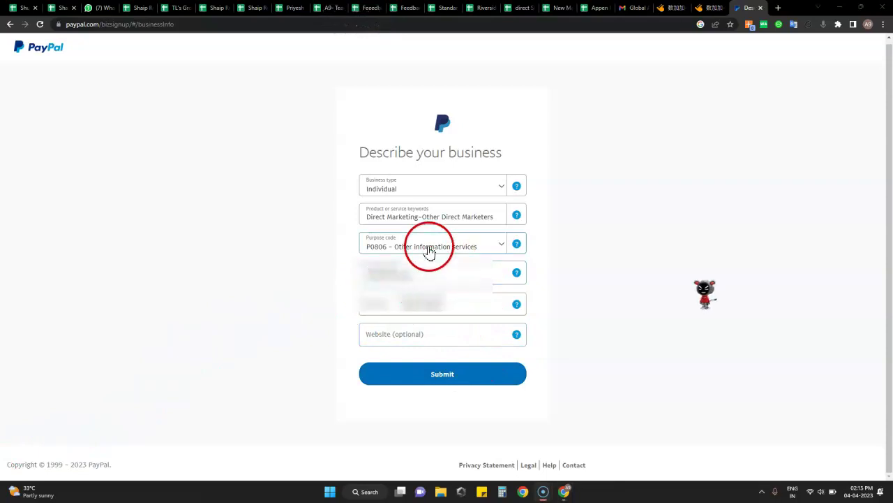
click(400, 379)
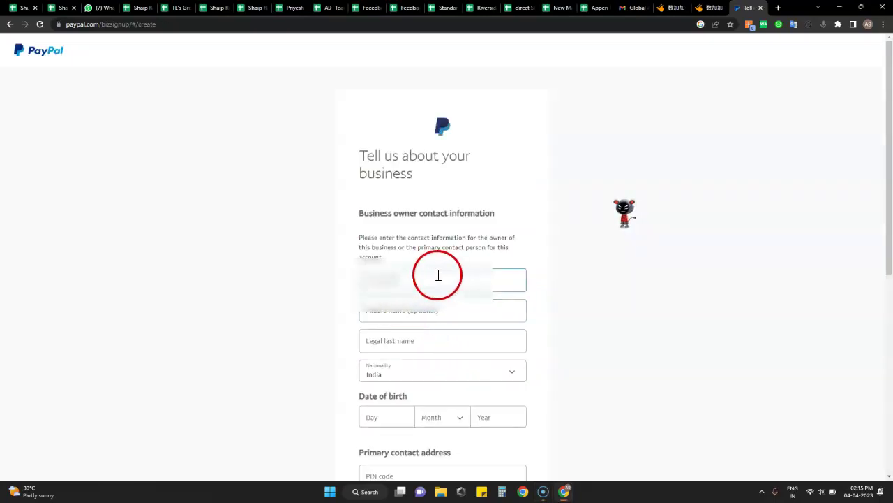
Step: Enter the owner's legal first and last name
scroll(417, 283, down, 1)
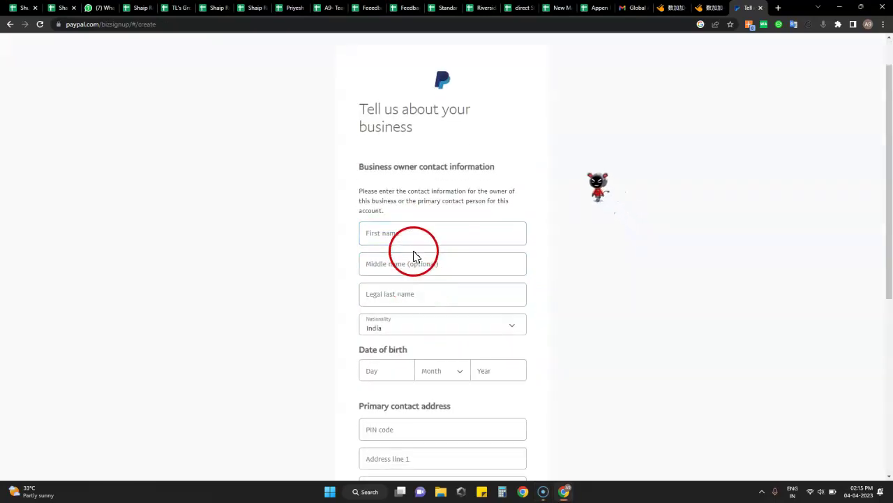
click(381, 236)
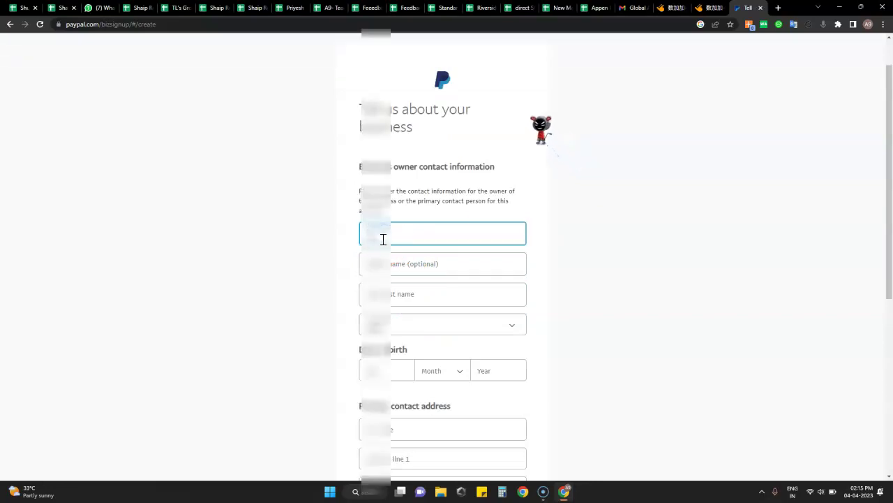
click(415, 303)
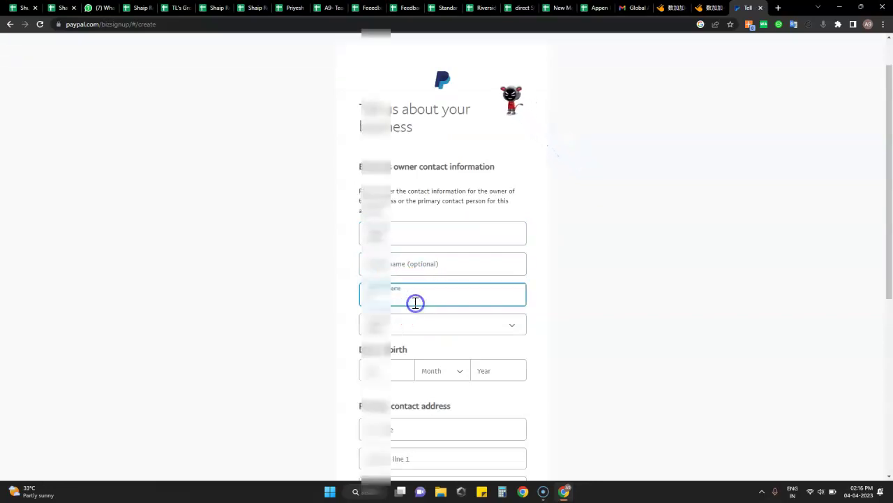
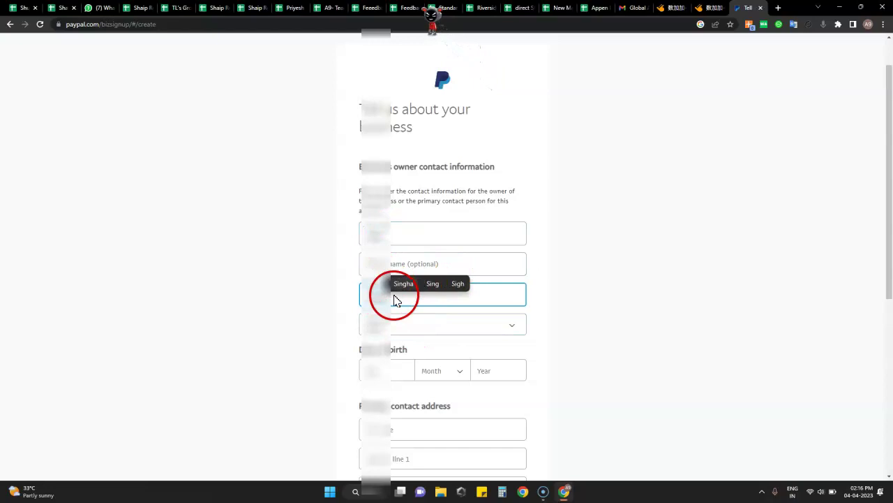
Step: Set the owner's date of birth to a day in September 2004
scroll(541, 310, down, 2)
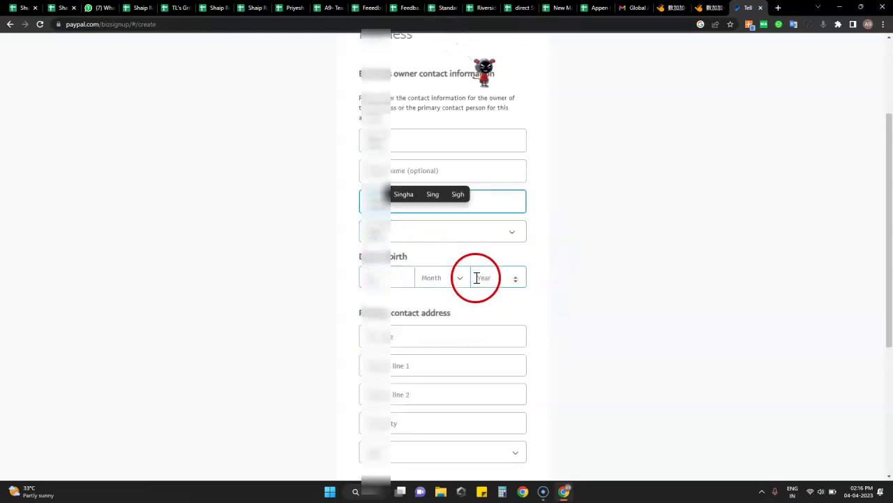
scroll(377, 231, down, 2)
click(379, 186)
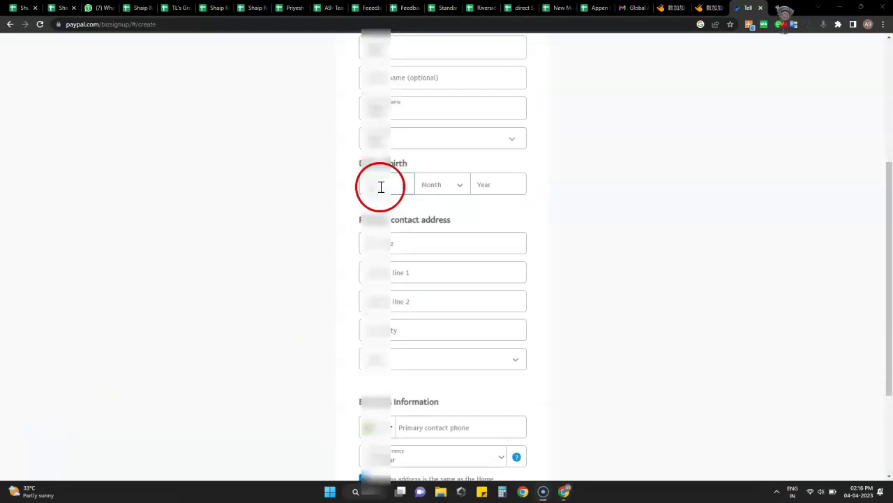
click(449, 185)
scroll(436, 265, down, 5)
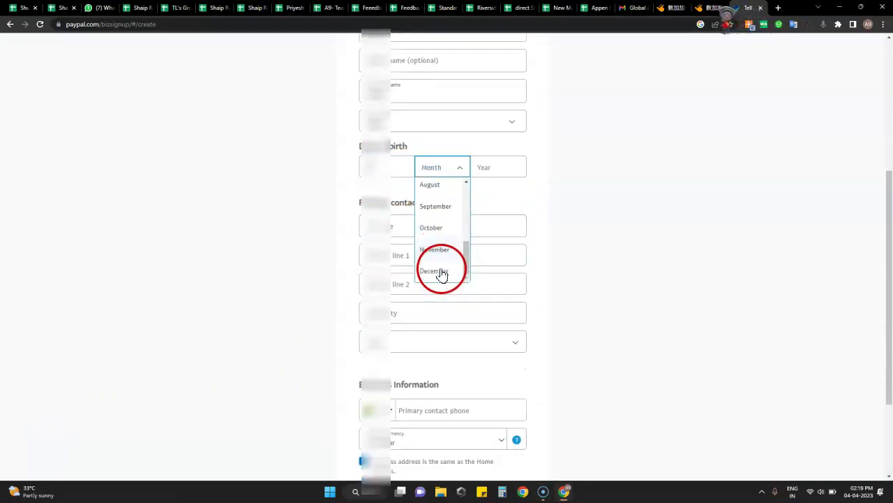
click(438, 86)
click(499, 46)
text(2004)
scroll(579, 147, up, 2)
click(477, 245)
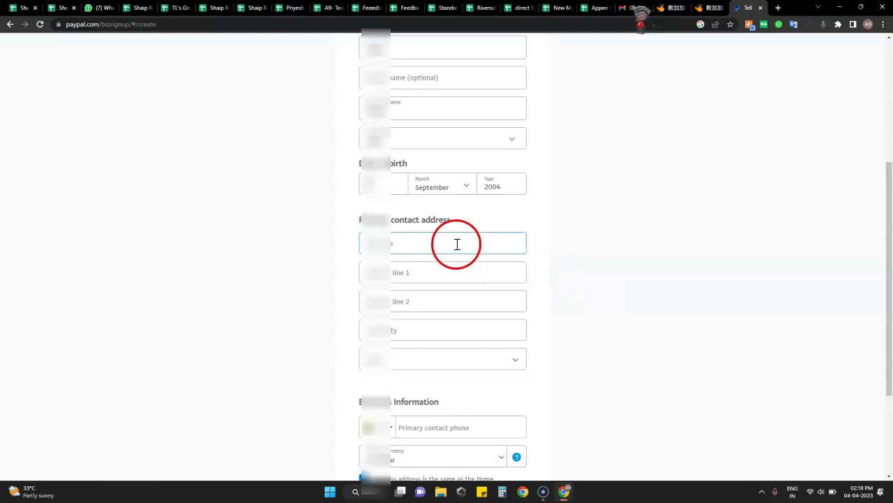
Step: Fill in the PIN code and address lines of the home contact address
click(457, 244)
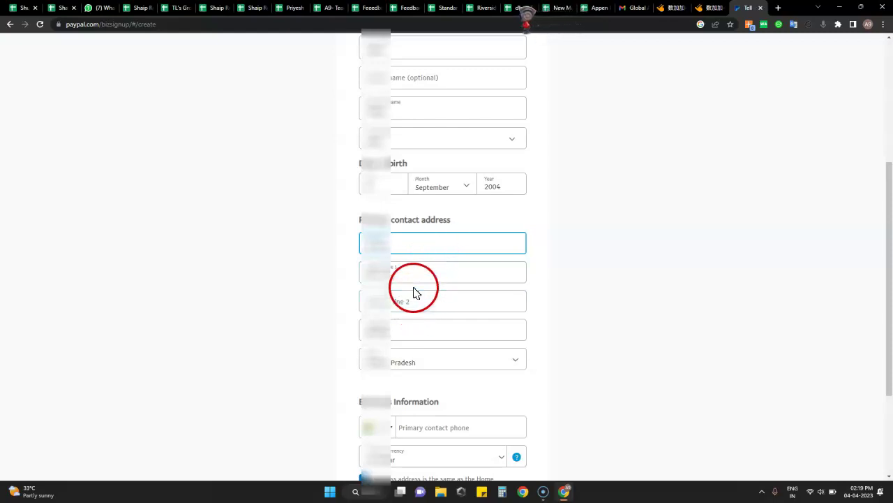
scroll(419, 279, down, 1)
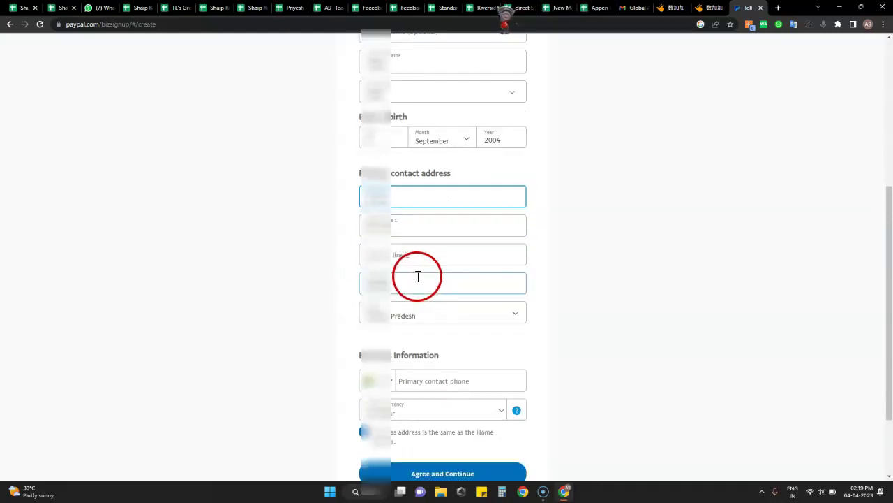
scroll(410, 257, down, 1)
click(411, 237)
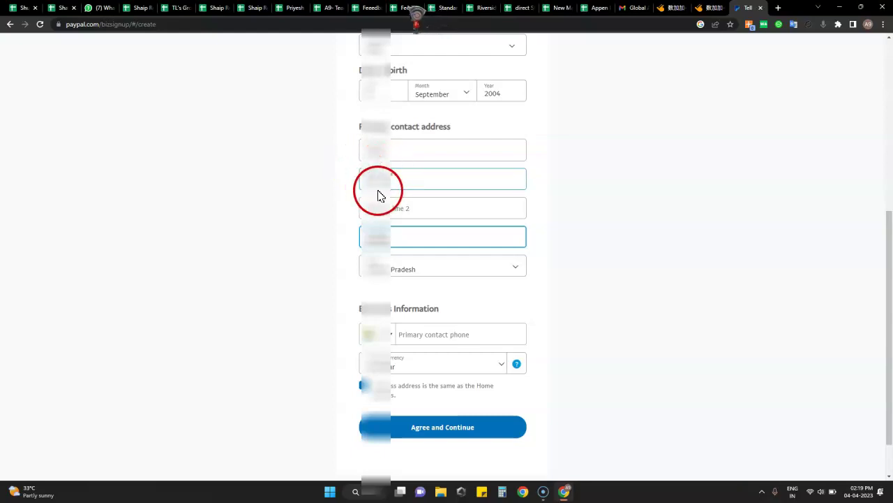
click(370, 153)
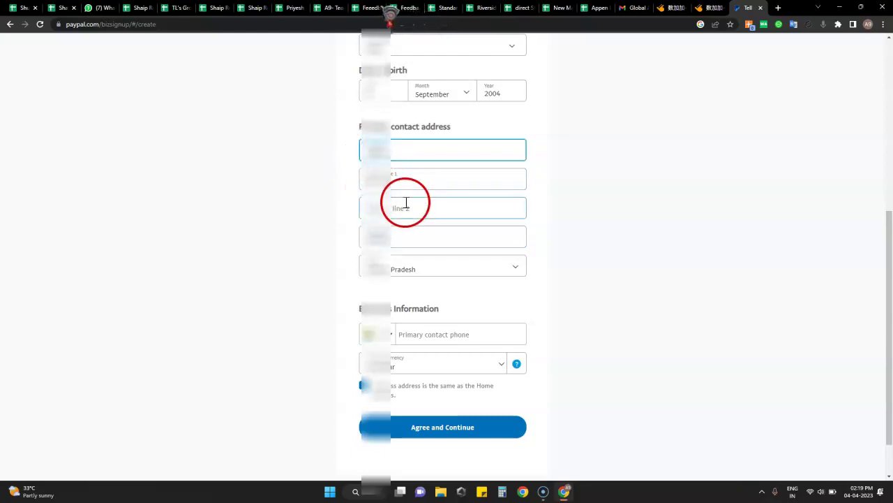
click(424, 180)
click(401, 150)
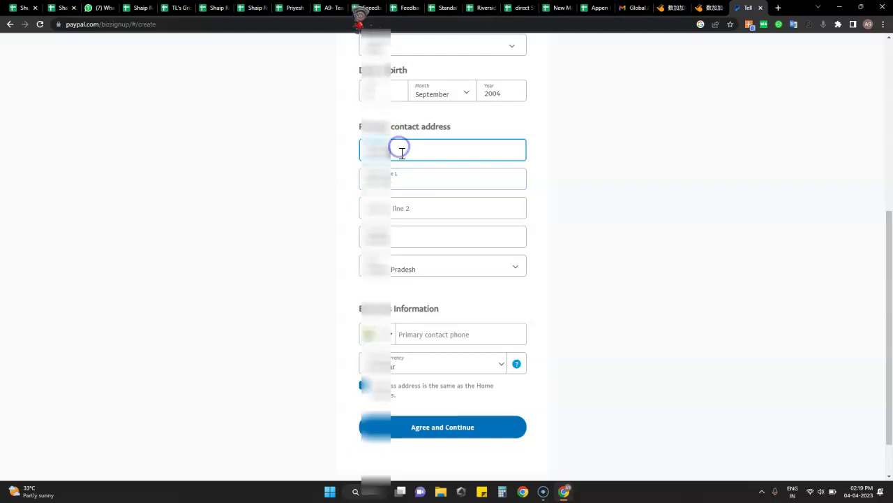
click(414, 180)
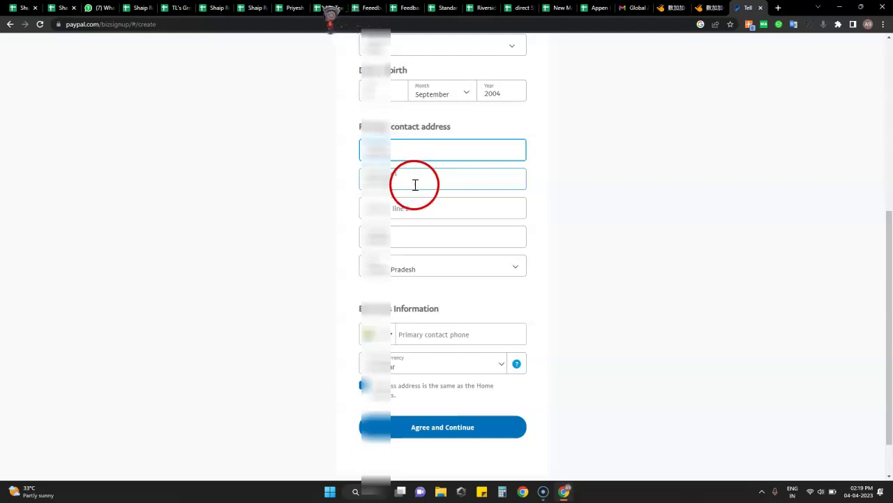
click(370, 229)
Step: Choose the state for the contact address from the State list
click(425, 260)
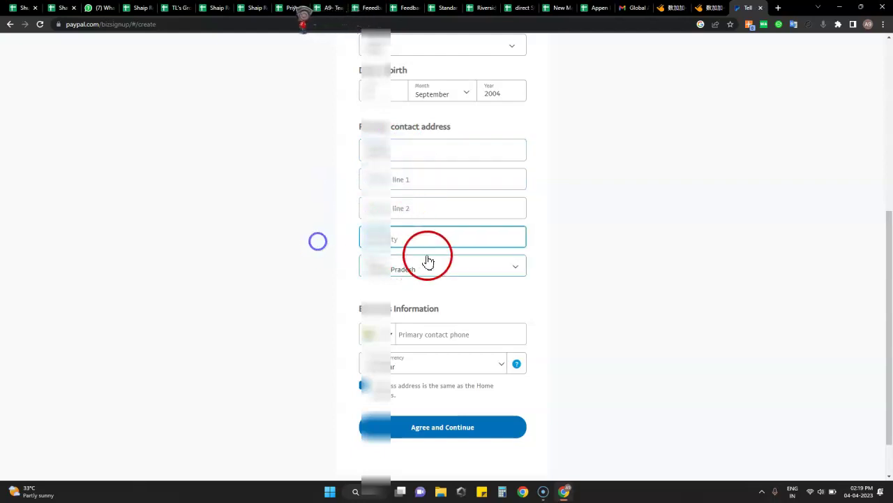
scroll(420, 338, down, 2)
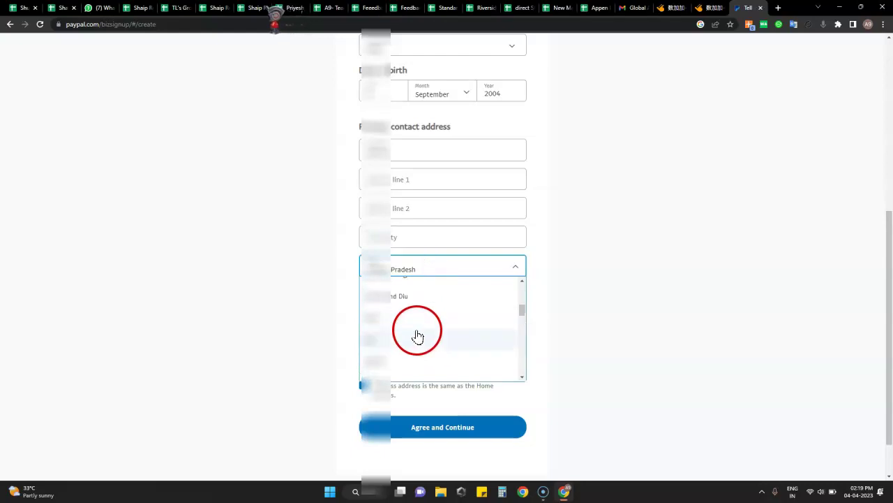
scroll(417, 337, down, 9)
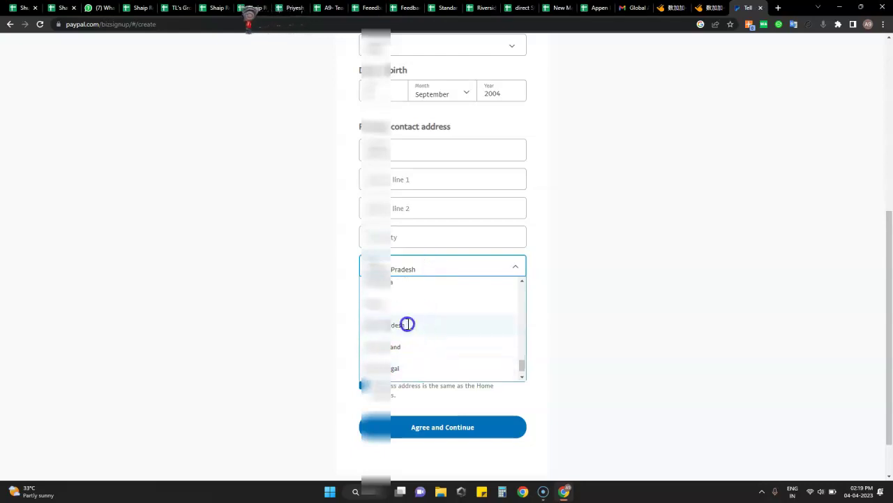
click(407, 325)
Step: Enter the city name and complete the first and second address lines
click(409, 236)
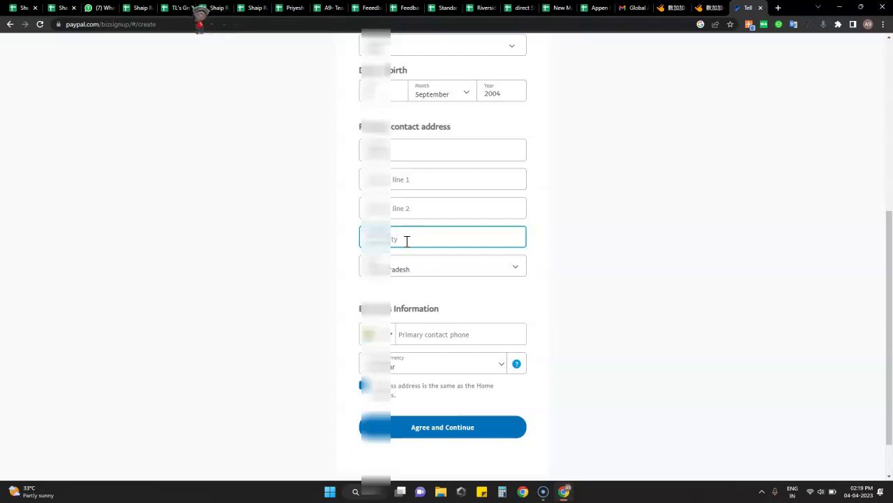
text(Sit)
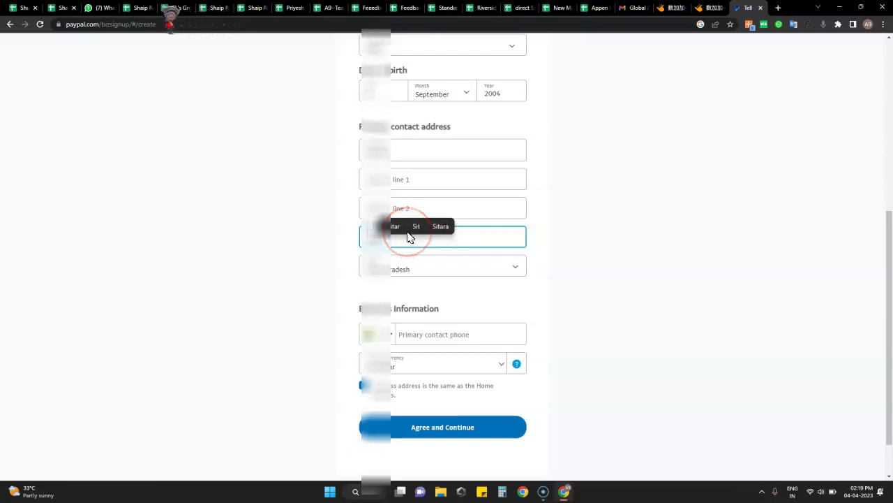
text(a)
drag(410, 239, 567, 253)
click(412, 243)
drag(412, 243, 368, 239)
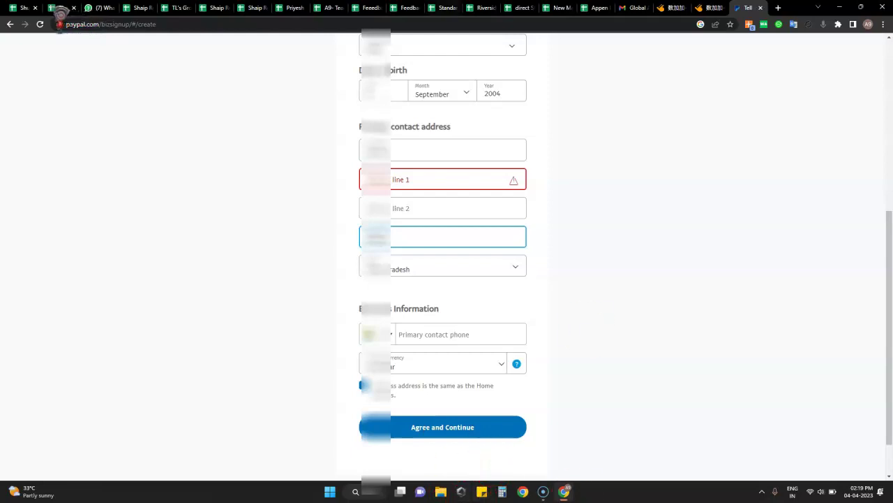
click(400, 183)
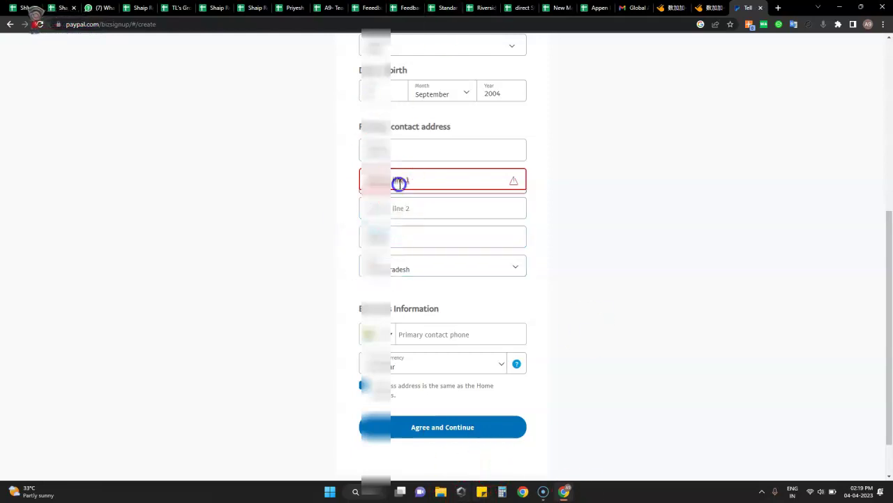
click(415, 492)
mouse_move(415, 492)
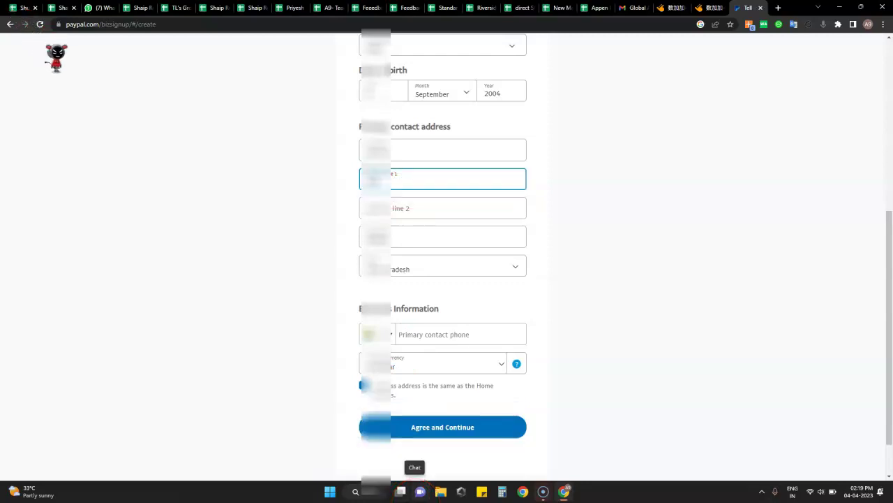
click(479, 211)
Step: Finish the address and enter the primary contact phone number
text(N)
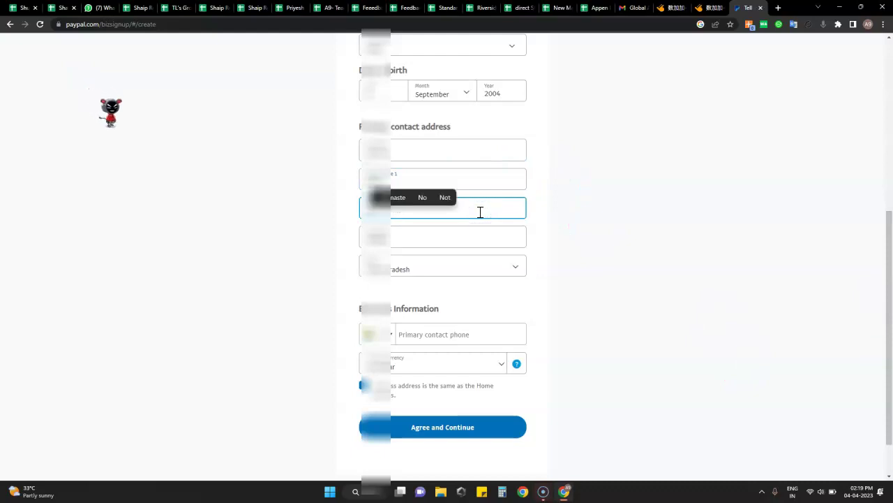
scroll(543, 291, down, 1)
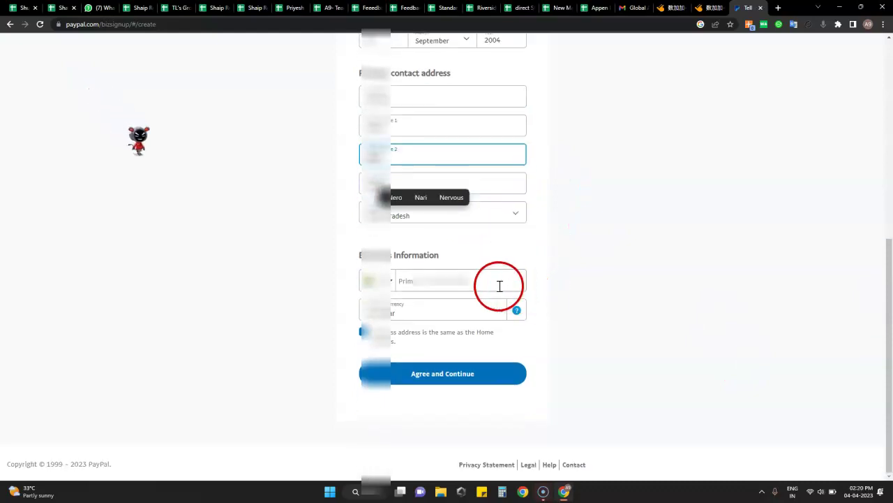
click(492, 284)
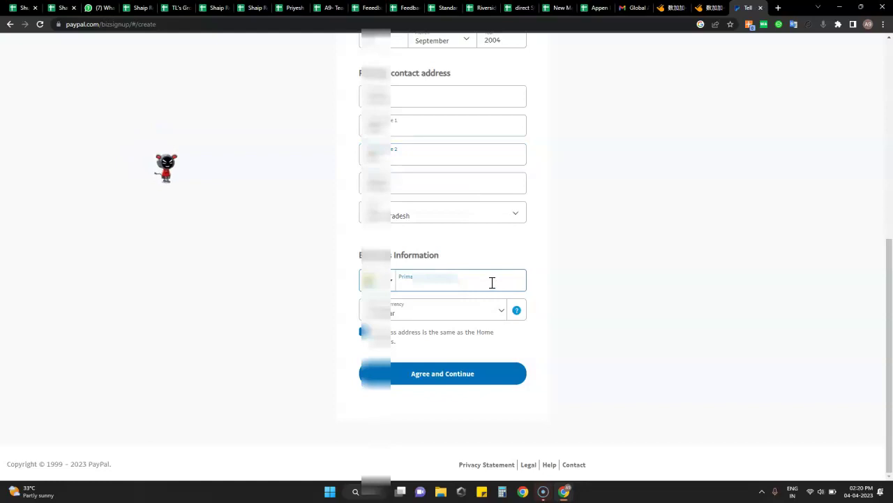
click(484, 312)
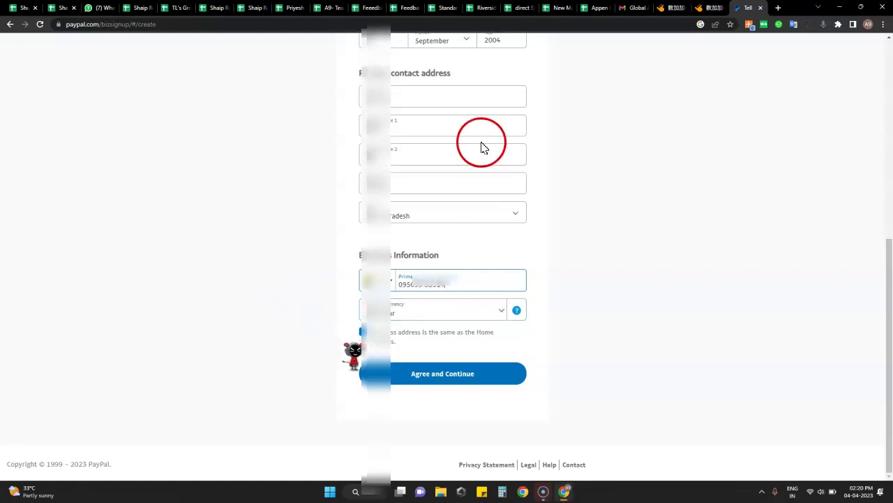
click(400, 286)
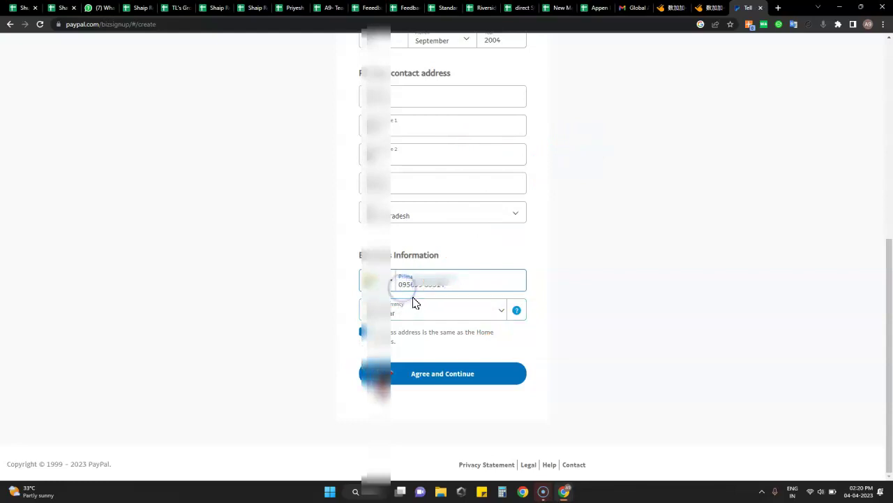
click(413, 300)
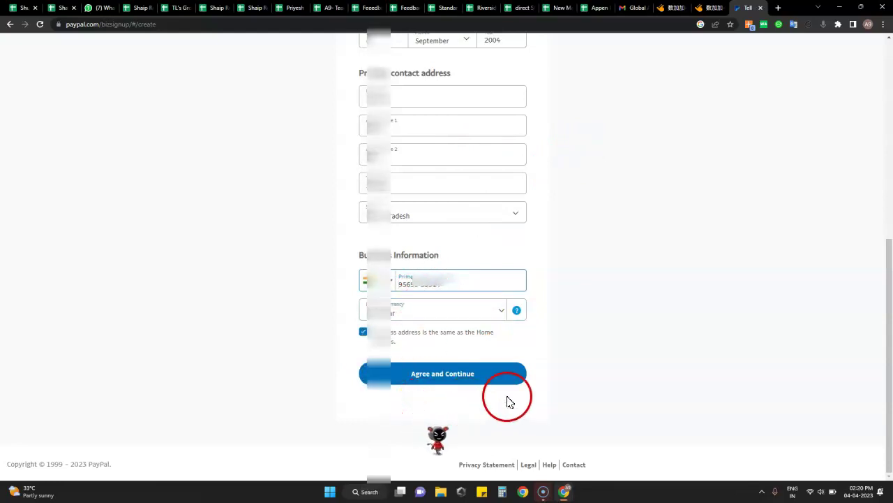
click(424, 286)
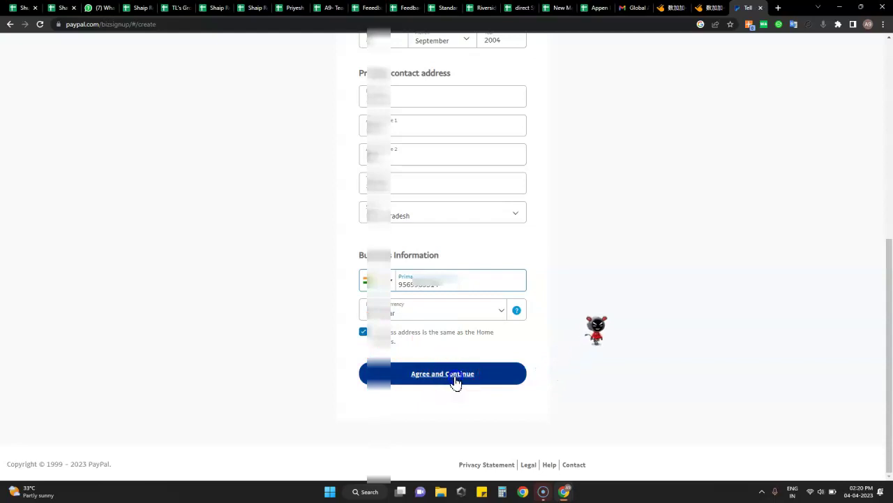
Step: Agree to the terms and submit the owner-contact form
click(455, 381)
scroll(517, 300, up, 3)
scroll(528, 285, down, 3)
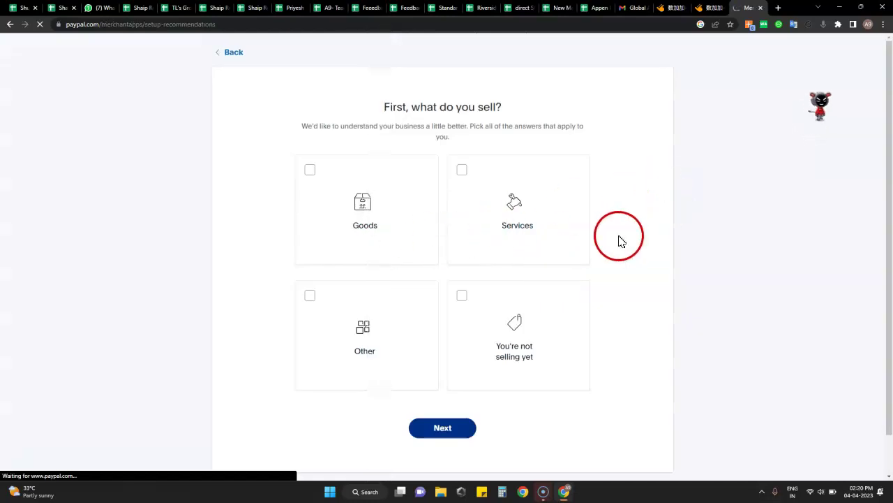
Step: Dismiss Chrome's save-password offer and answer that the business doesn't sell yet
scroll(621, 241, down, 1)
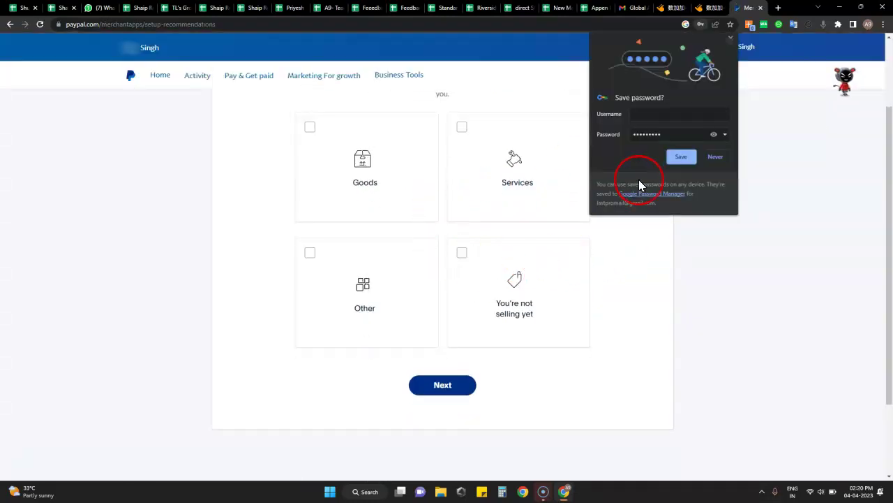
click(677, 158)
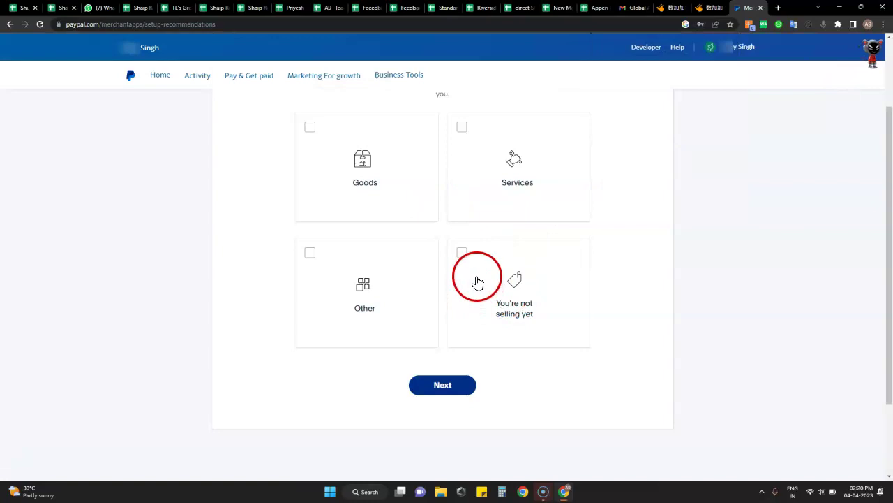
click(461, 257)
click(456, 385)
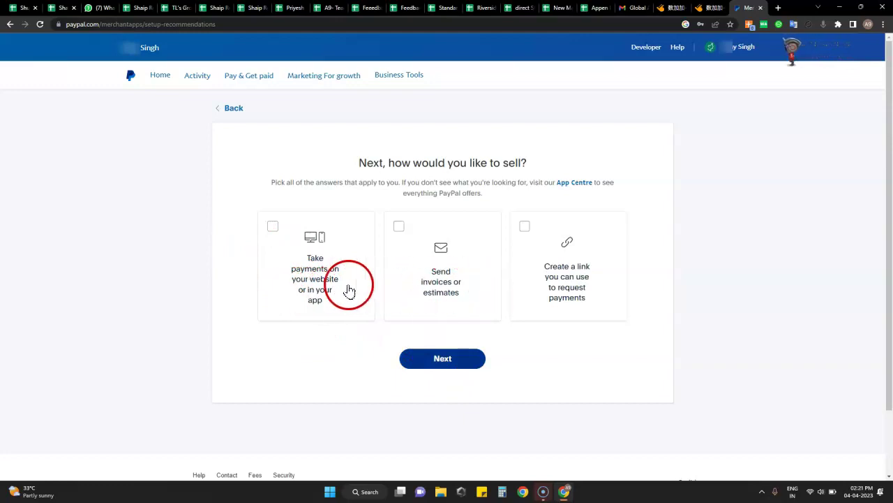
Step: Choose website or app payments and a pre-built no-code solution to get recommendations
click(273, 228)
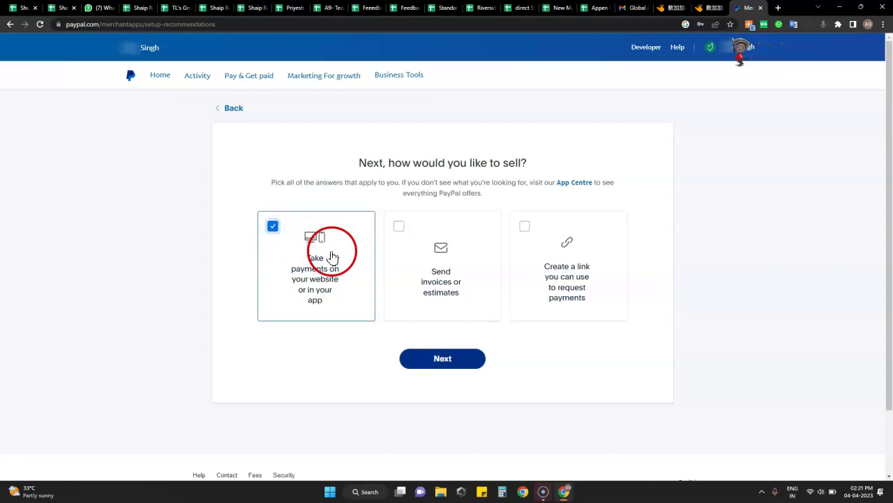
click(443, 363)
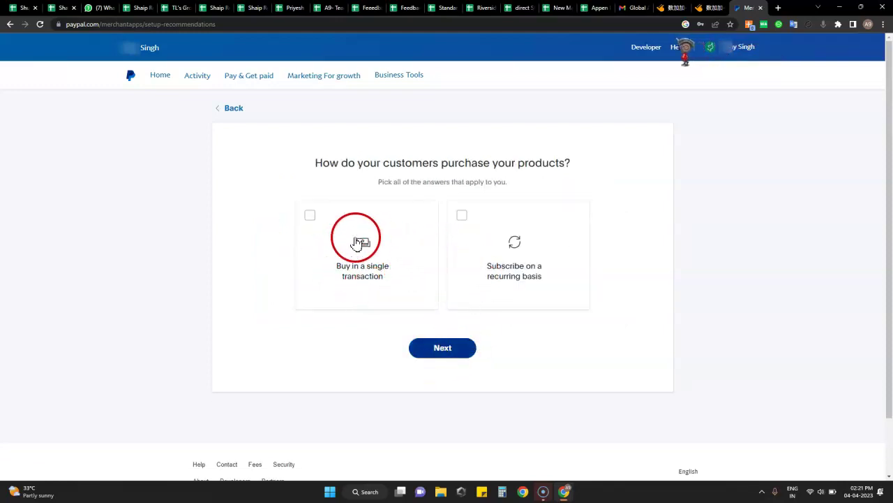
click(441, 347)
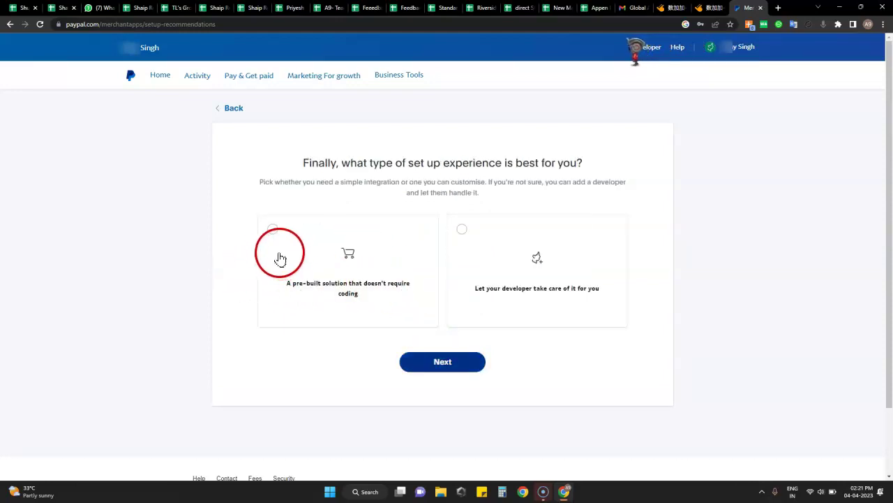
click(273, 230)
click(448, 365)
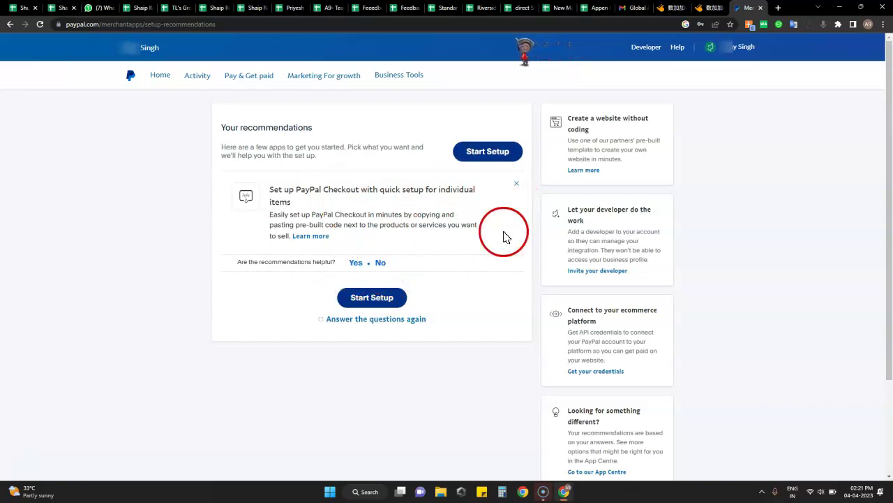
Step: Dismiss the PayPal Checkout recommendation, glance at the App Centre tab and close it, then return Home
click(517, 189)
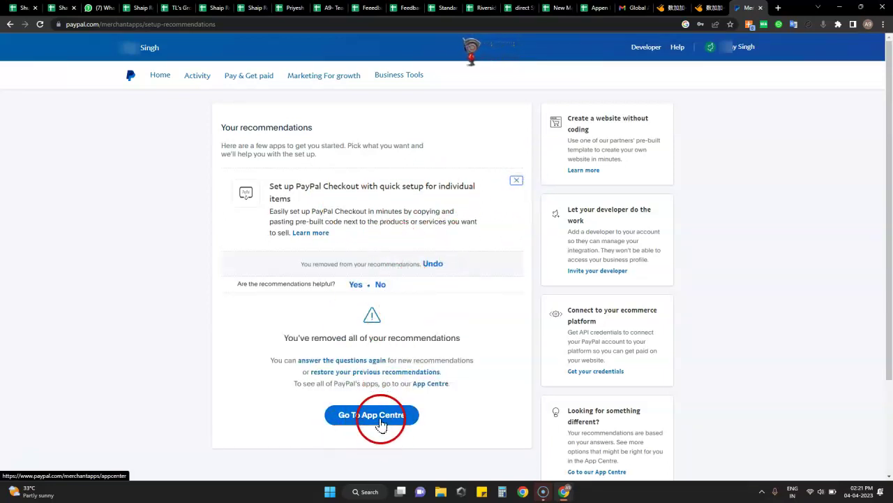
click(381, 419)
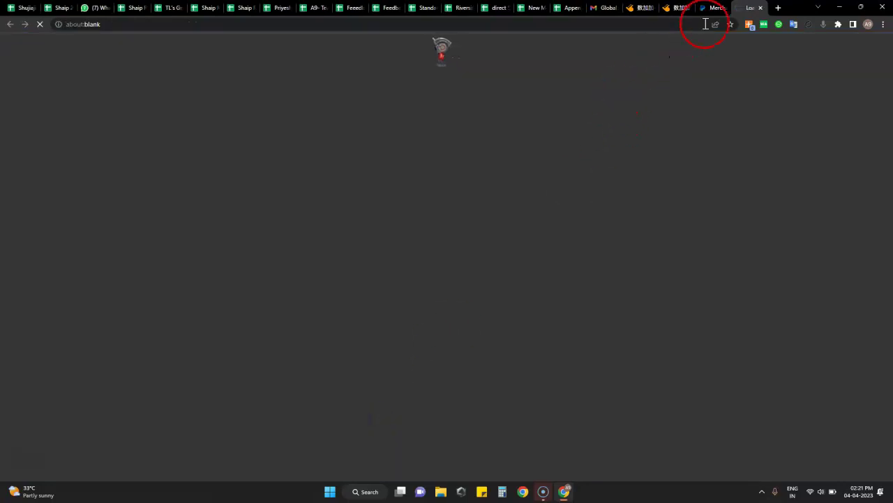
click(714, 8)
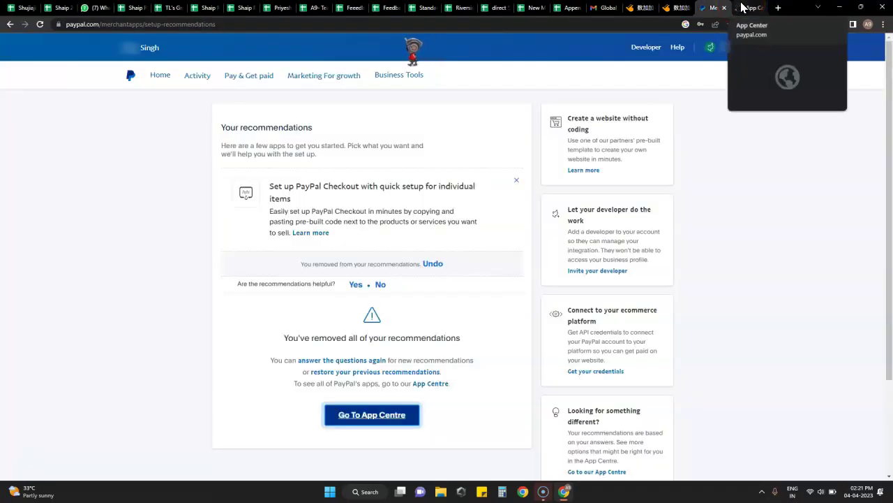
click(742, 8)
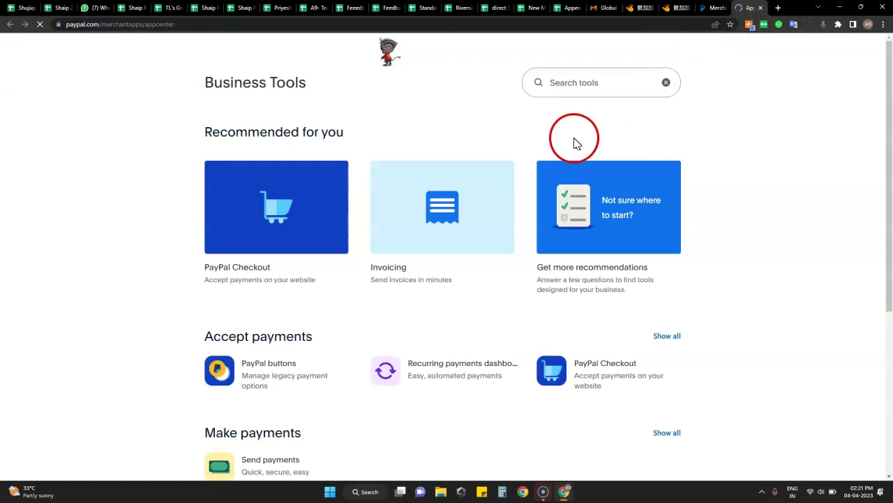
click(713, 9)
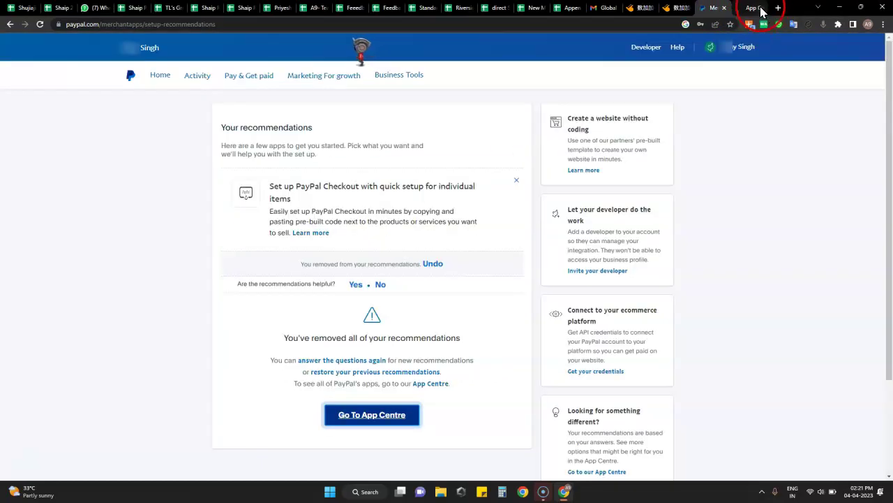
click(760, 10)
click(761, 8)
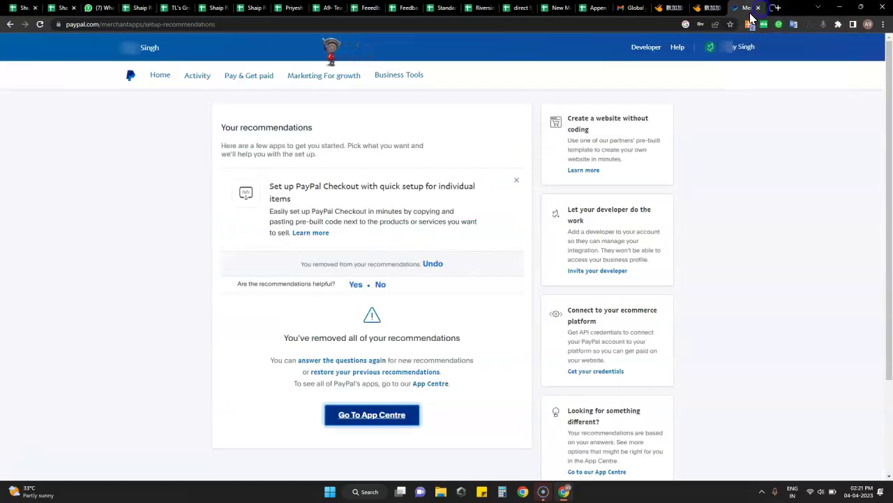
click(158, 77)
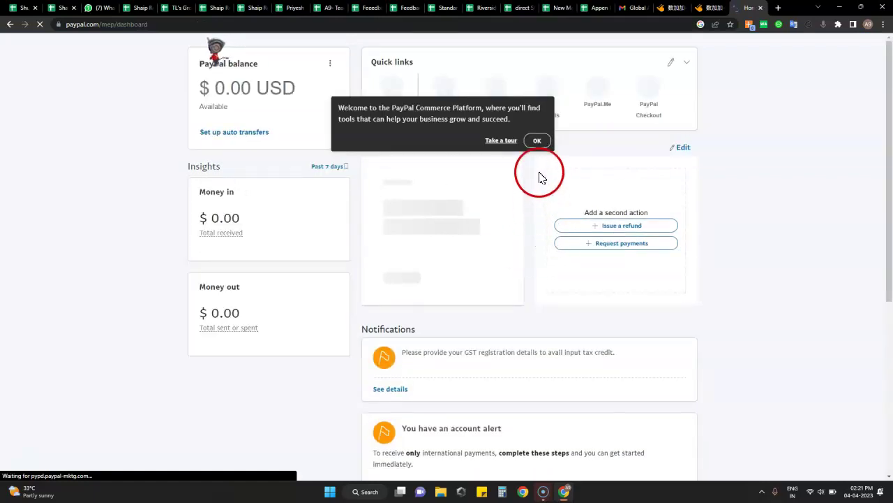
Step: Go to Account settings and review Account preferences, noting the Business account type
click(535, 142)
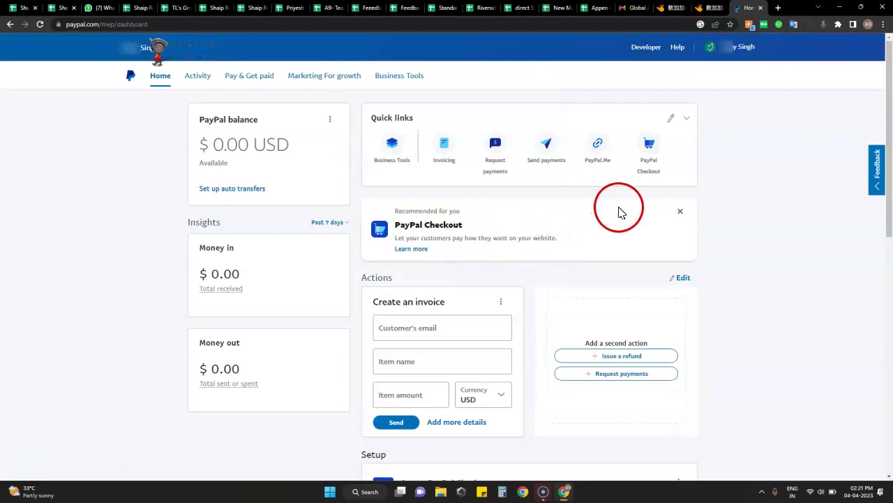
click(736, 49)
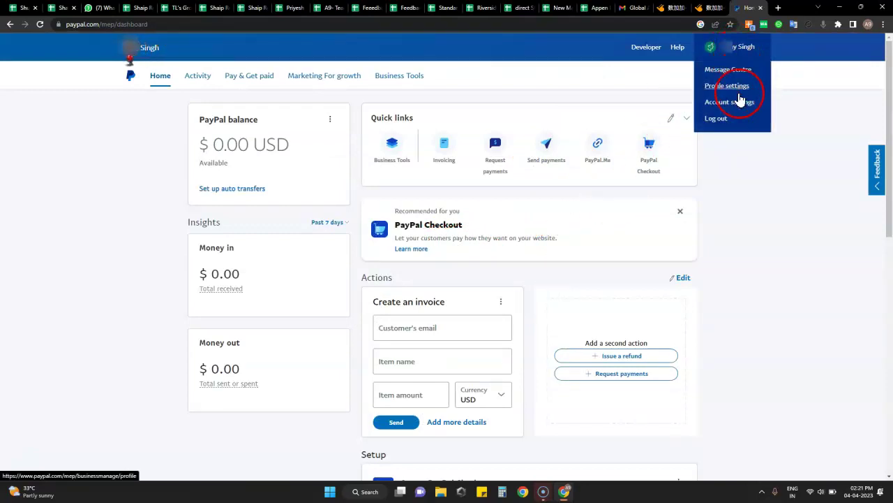
click(745, 104)
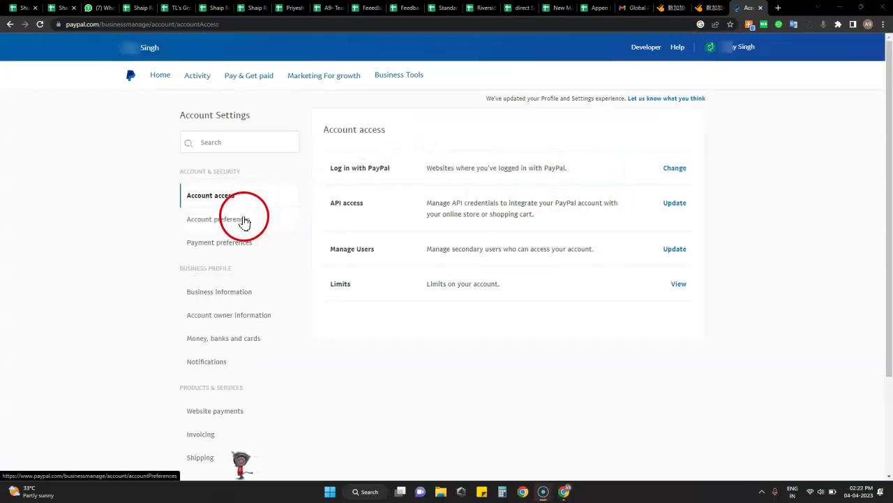
click(242, 220)
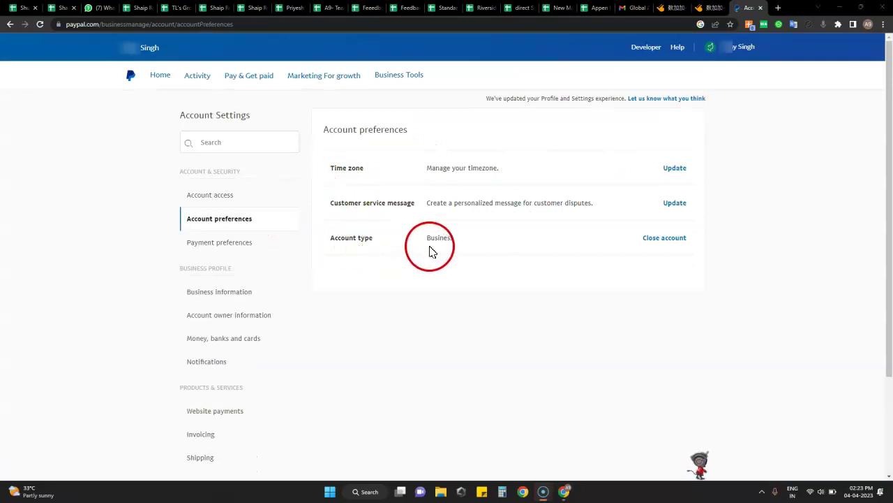
drag(427, 241, 463, 245)
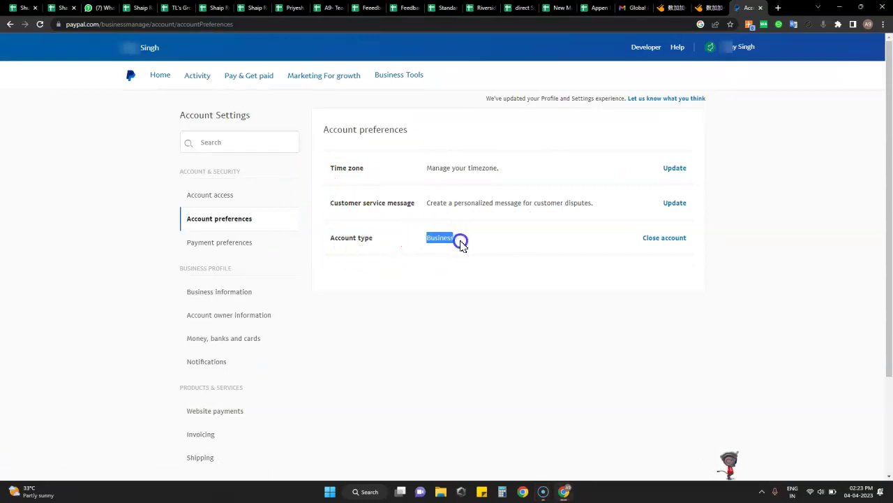
click(501, 245)
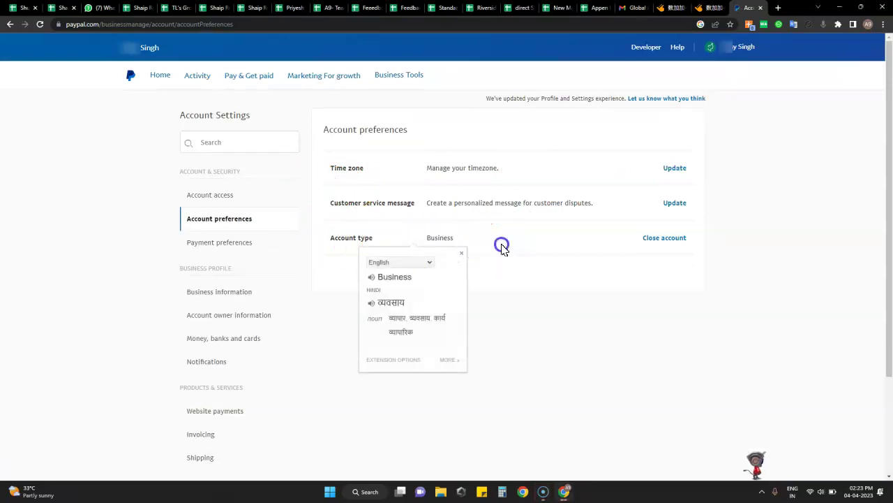
click(445, 246)
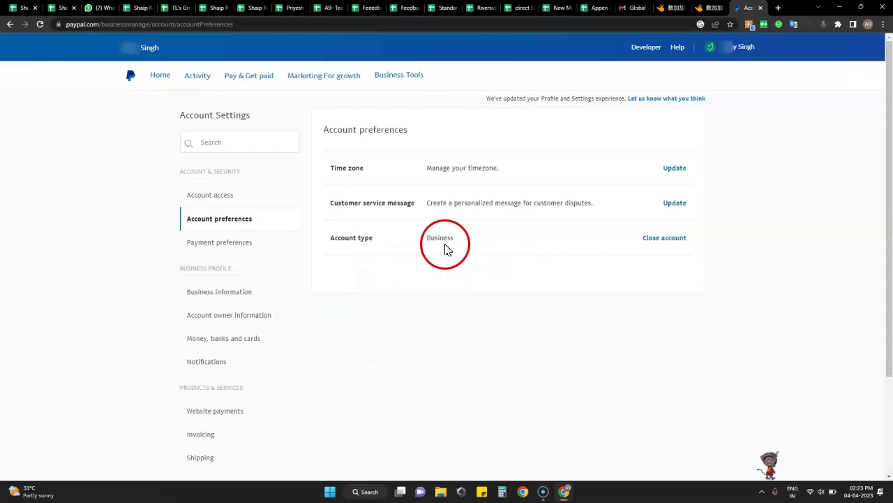
Step: Open Money, banks and cards, review the Bank accounts and Cards sections, and start linking a new card
click(246, 241)
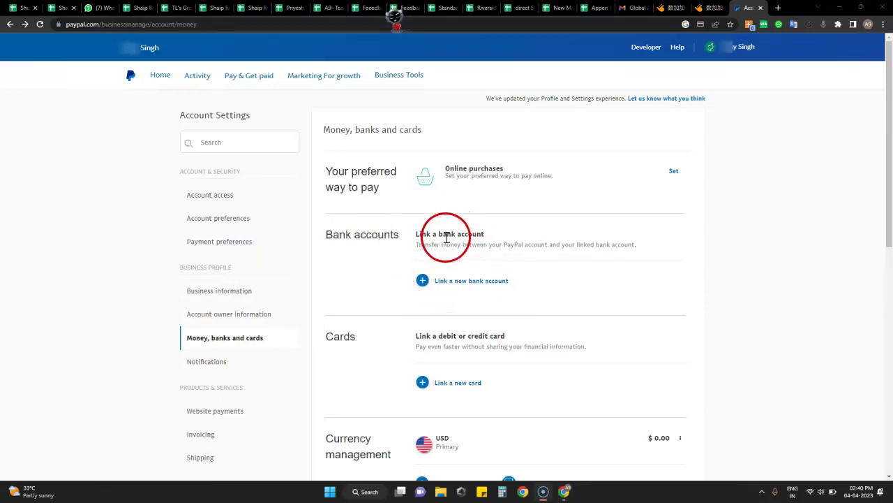
drag(421, 234, 512, 230)
right_click(410, 370)
drag(323, 336, 517, 334)
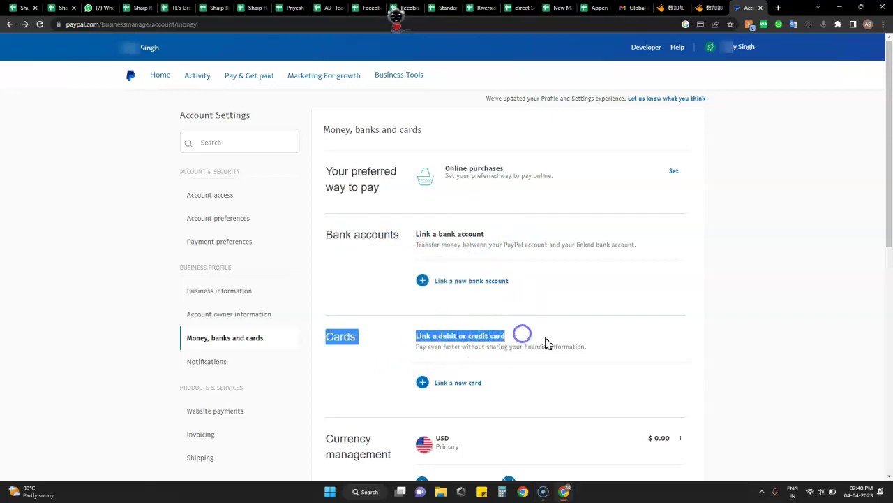
click(684, 343)
click(488, 335)
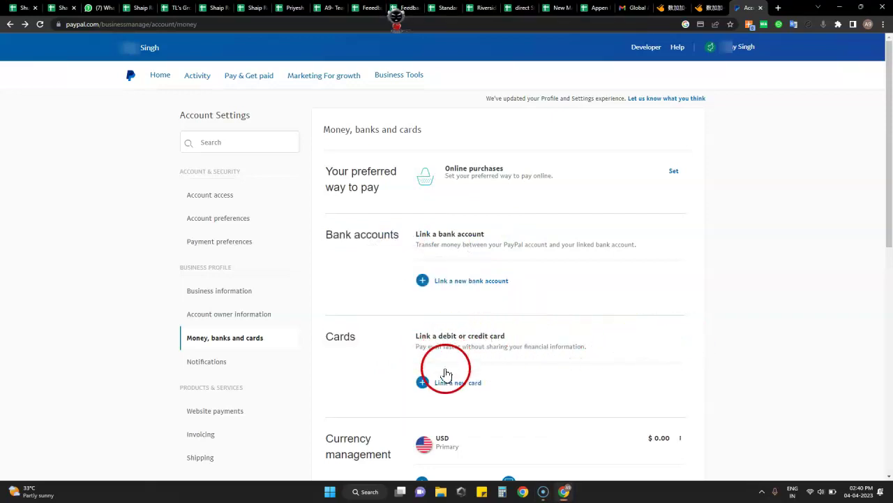
click(464, 385)
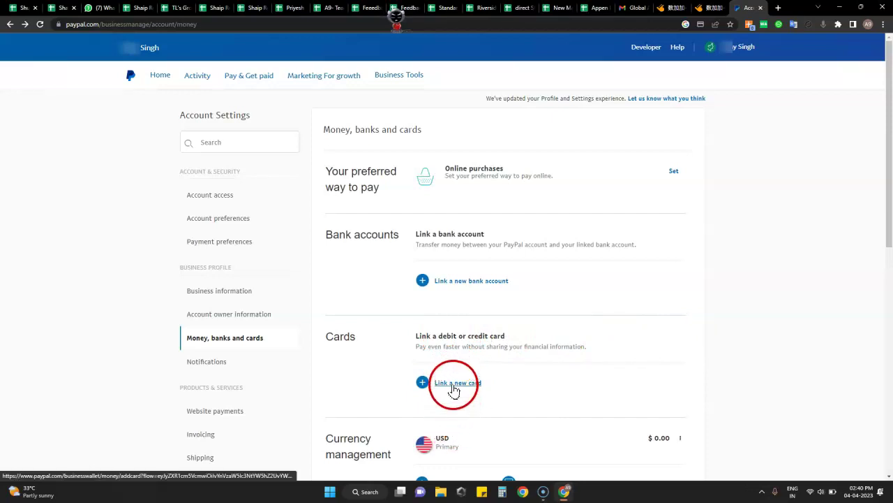
click(462, 385)
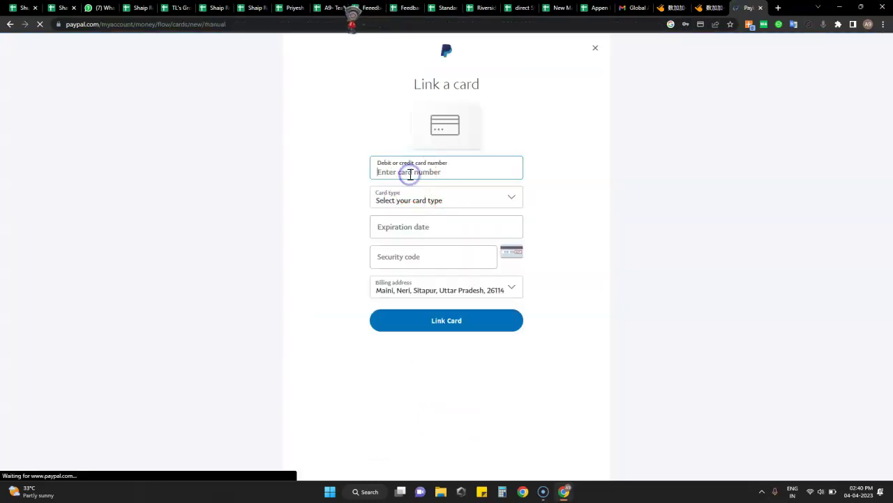
click(509, 196)
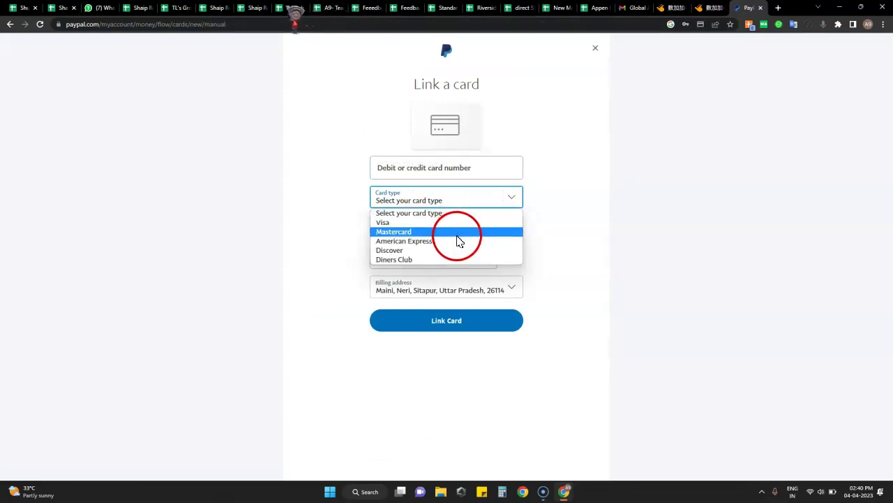
click(588, 217)
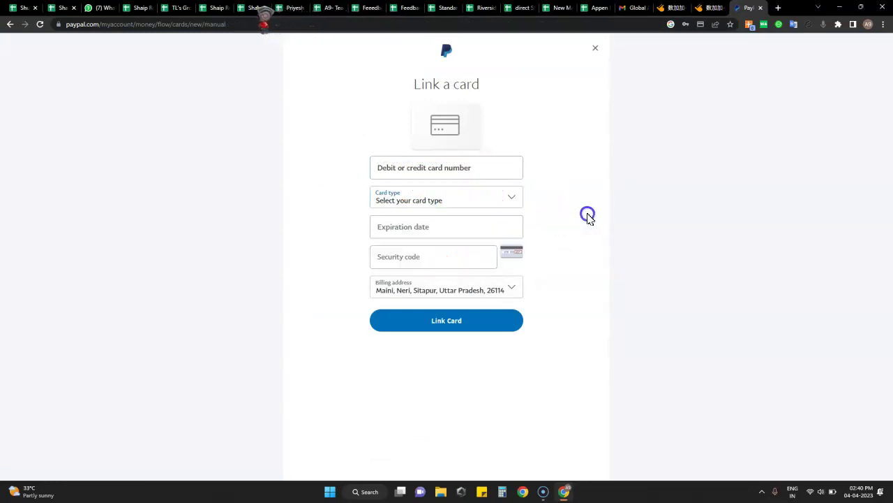
click(441, 230)
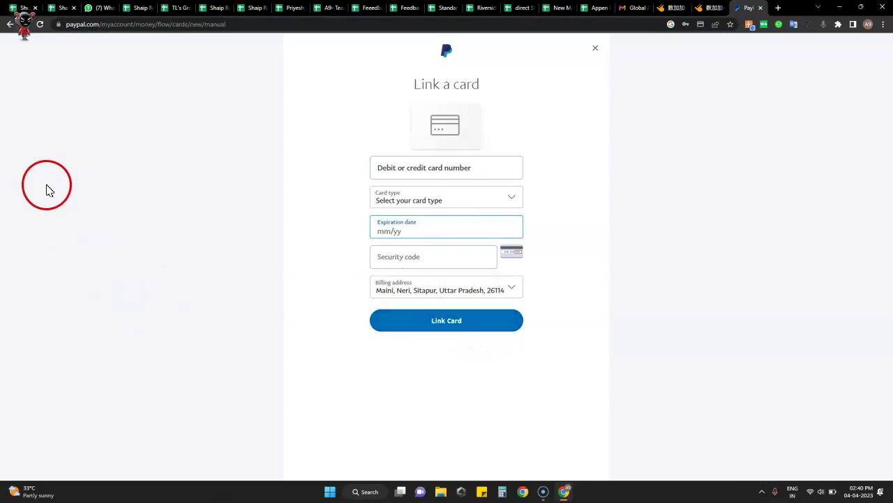
click(10, 28)
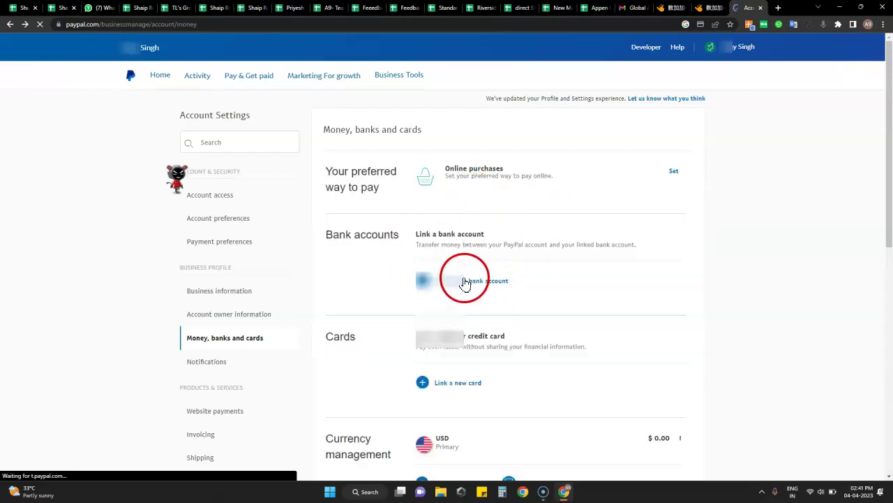
Step: Start linking a new bank account and enter NEFT IFSC code BARB0MAIGAL
click(469, 282)
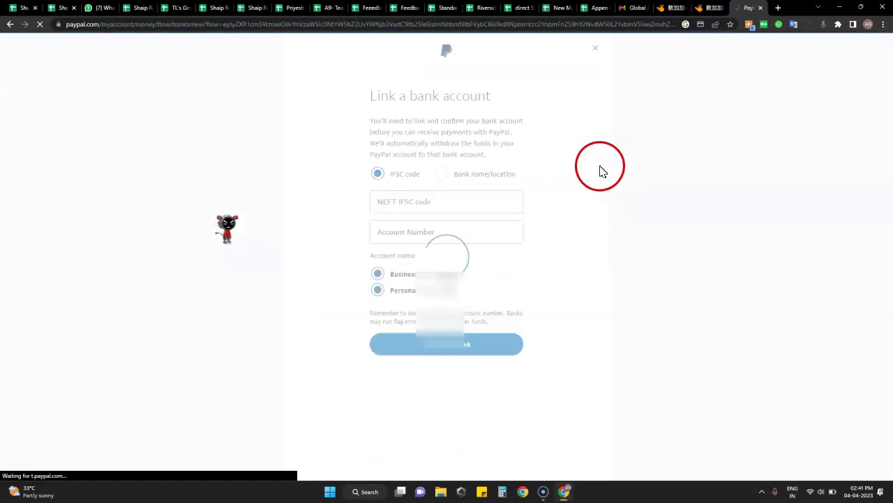
click(441, 203)
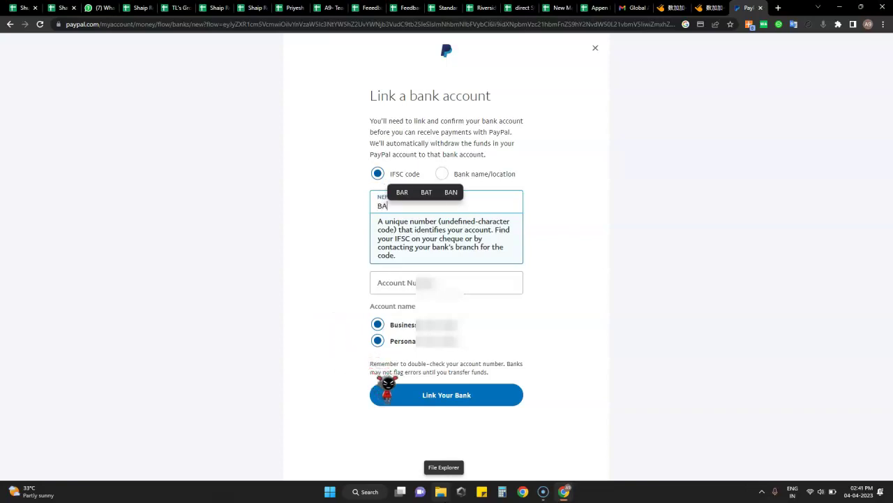
text(B0)
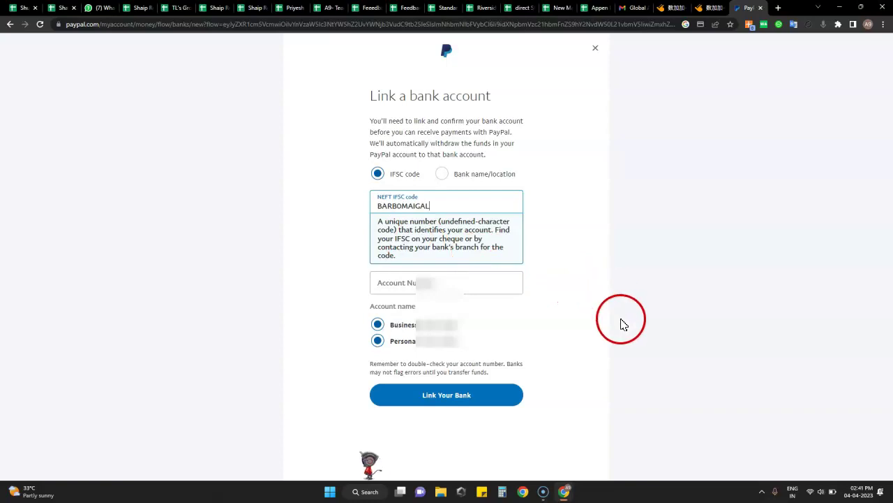
click(632, 281)
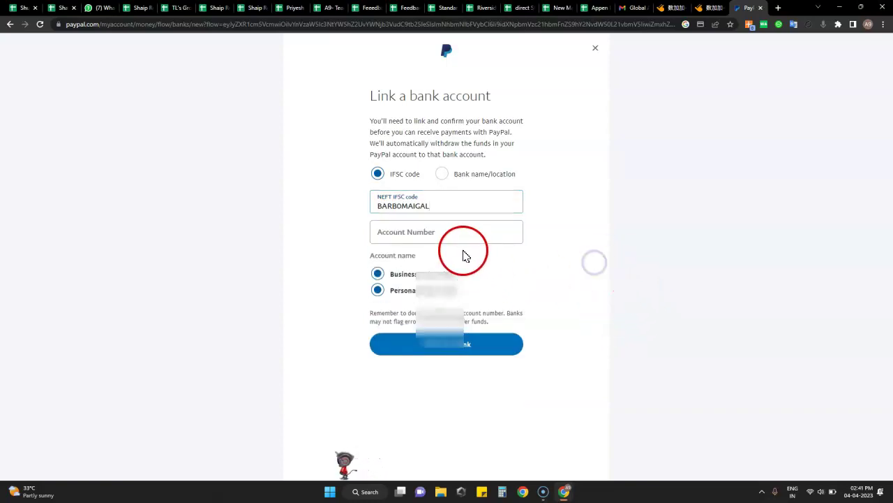
Step: Enter the bank account number in the Account Number field
click(447, 236)
click(450, 492)
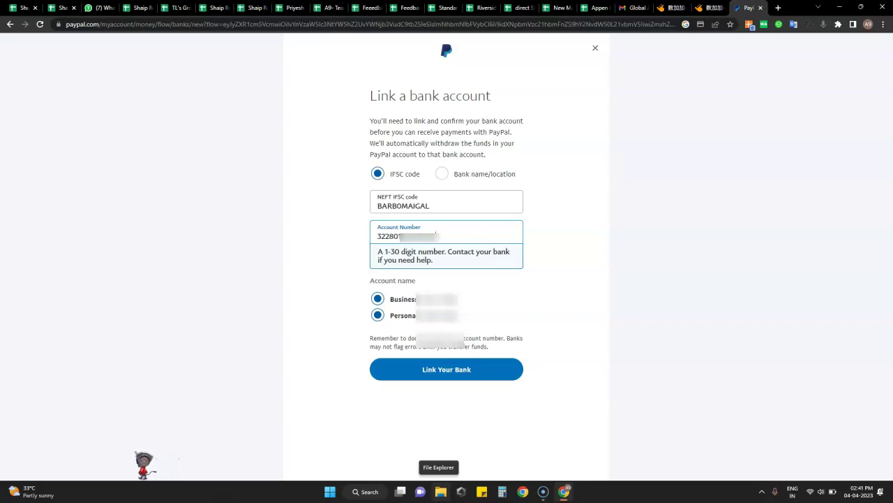
click(600, 319)
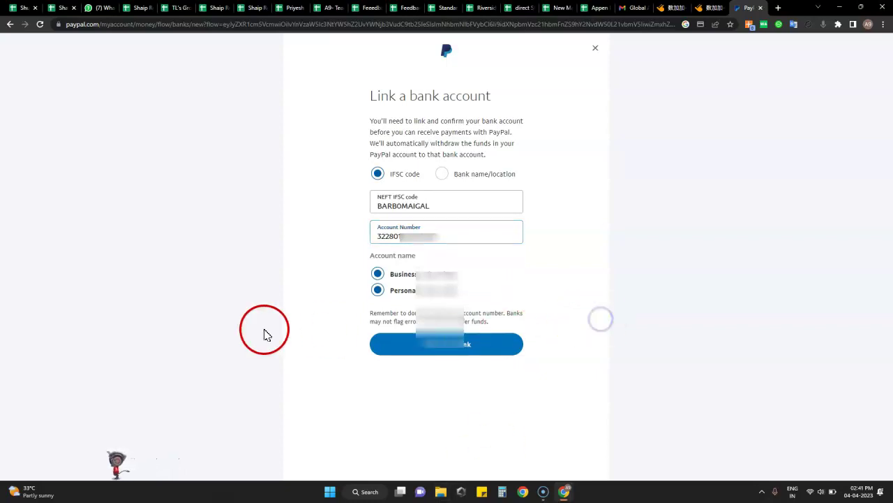
click(58, 436)
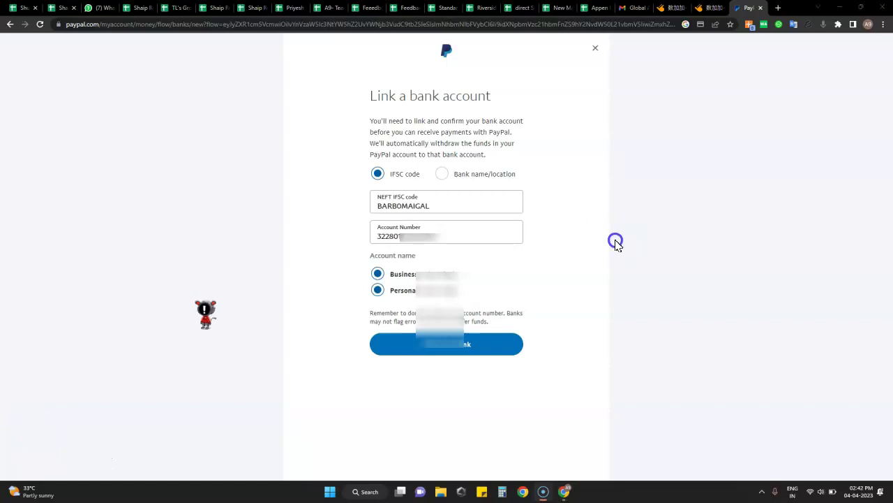
Step: Switch to finding the bank by name and select BANK OF BARODA
click(440, 175)
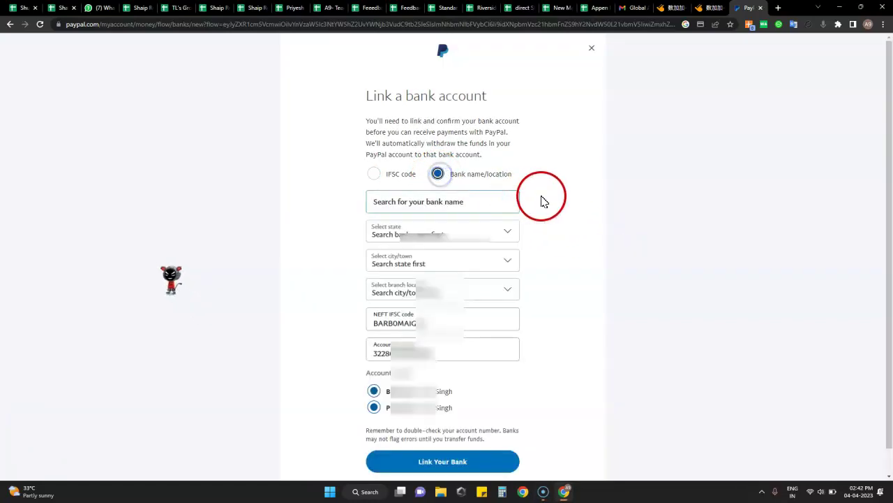
click(469, 202)
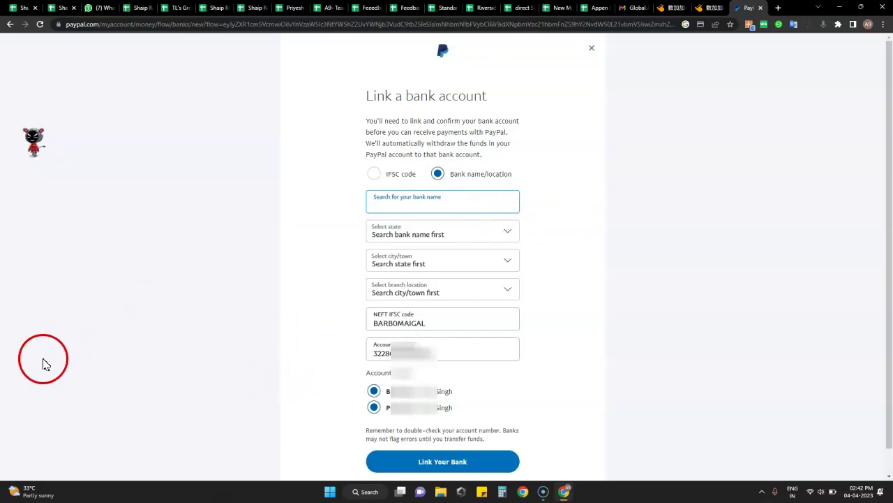
click(420, 206)
click(400, 204)
text(BANK )
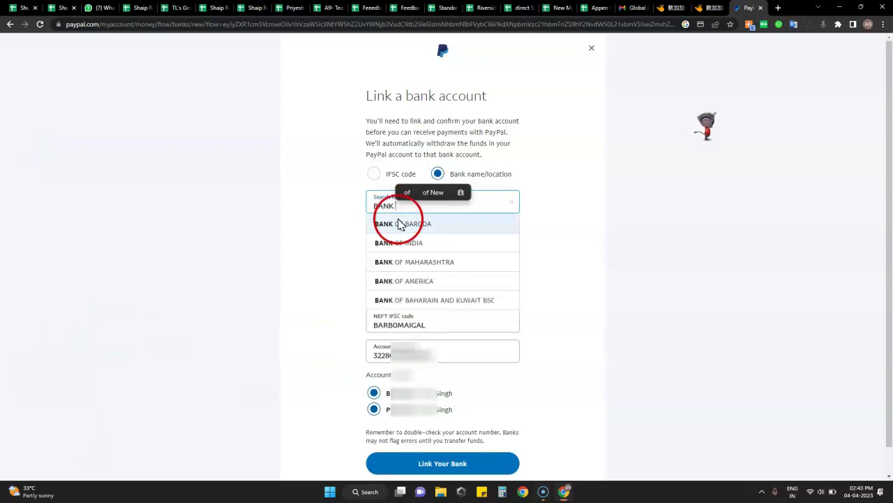
text(OF BAR)
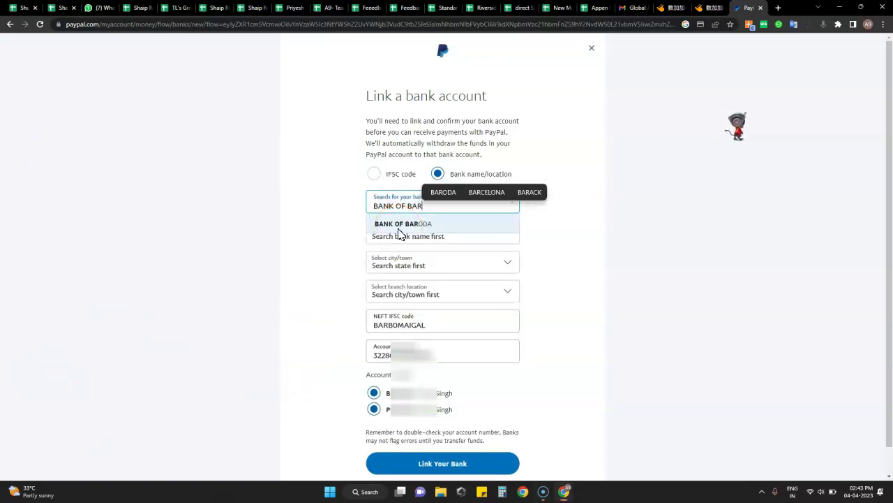
text(ODA)
mouse_move(419, 241)
mouse_down()
mouse_move(479, 266)
mouse_move(425, 249)
mouse_move(414, 225)
mouse_up()
click(414, 224)
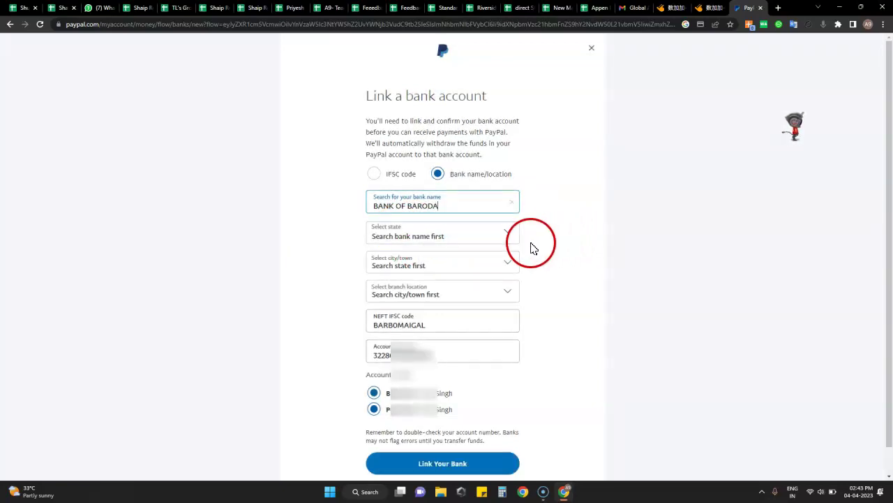
Step: Choose state UTTAR PRADESH, city MAIGALGANJ and branch MAIGAL GANJ, UP, then submit with Link Your Bank
click(507, 236)
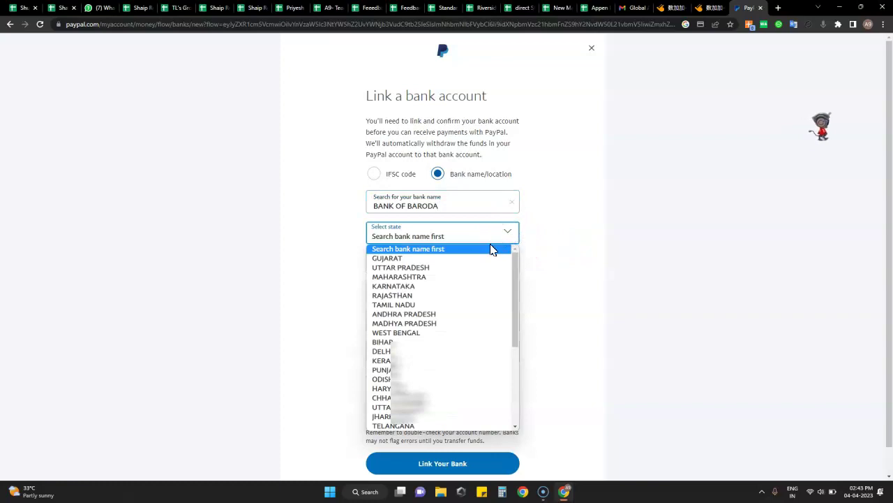
click(455, 266)
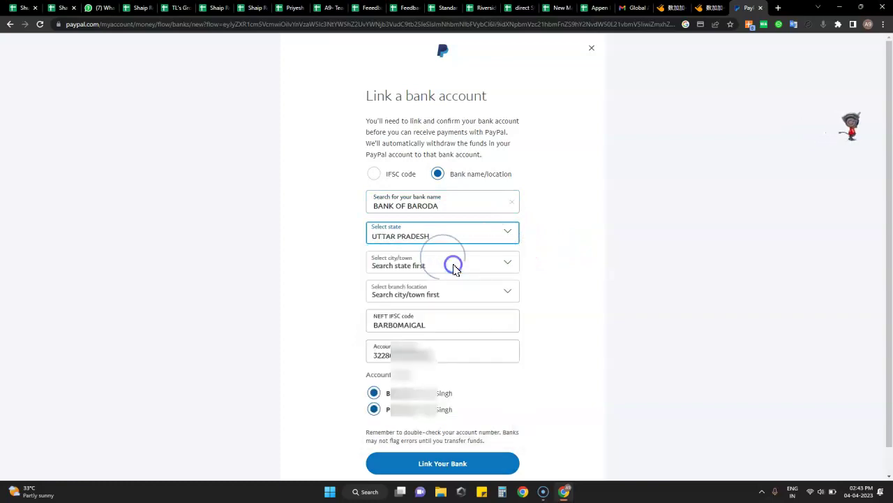
click(498, 273)
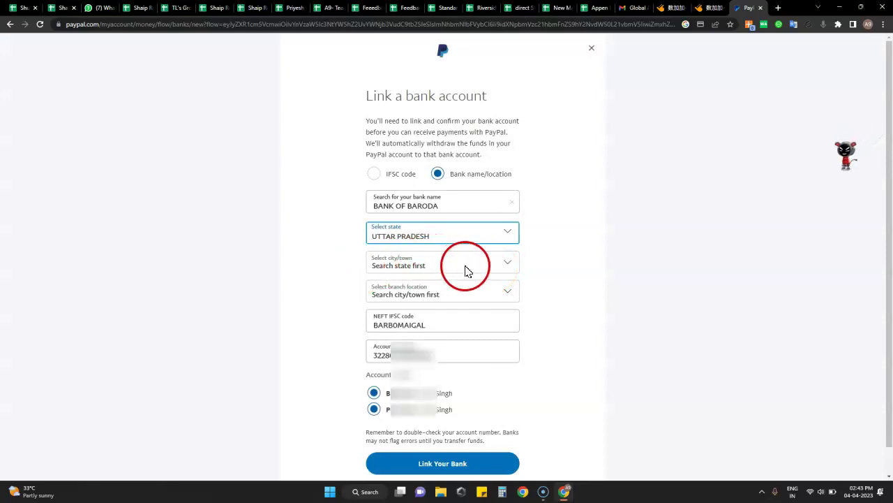
click(466, 265)
click(587, 302)
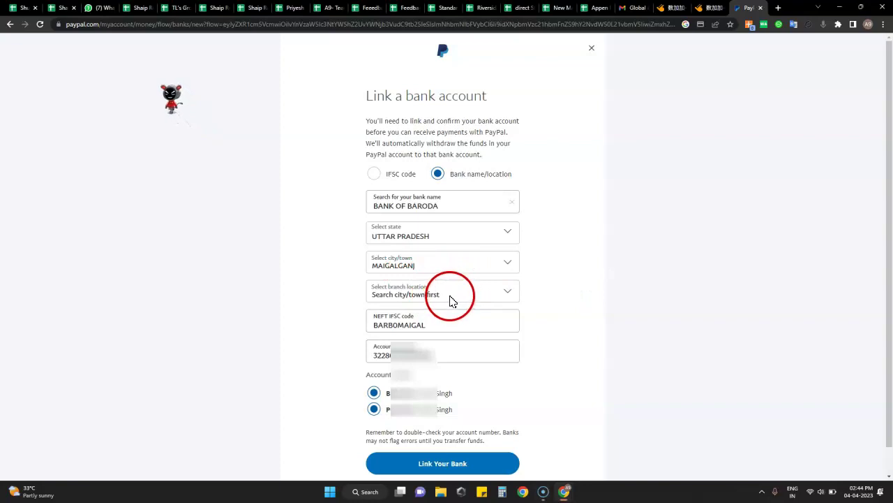
click(450, 300)
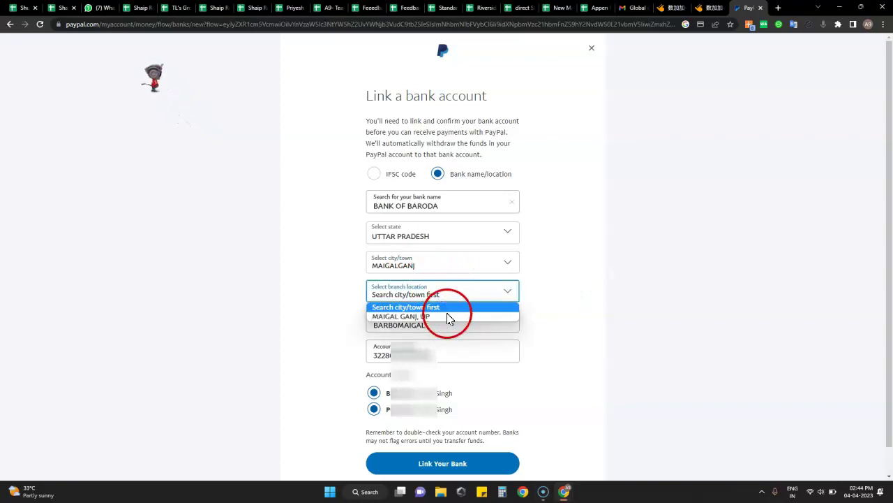
click(450, 317)
click(577, 314)
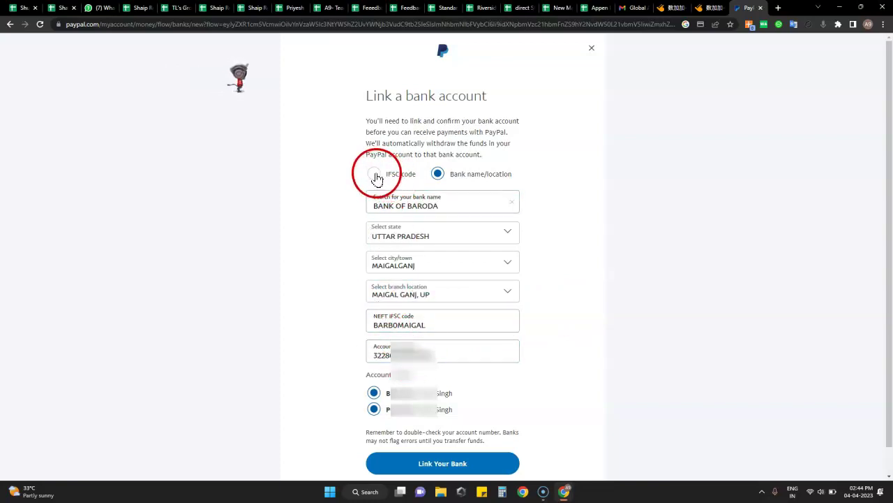
scroll(560, 343, down, 1)
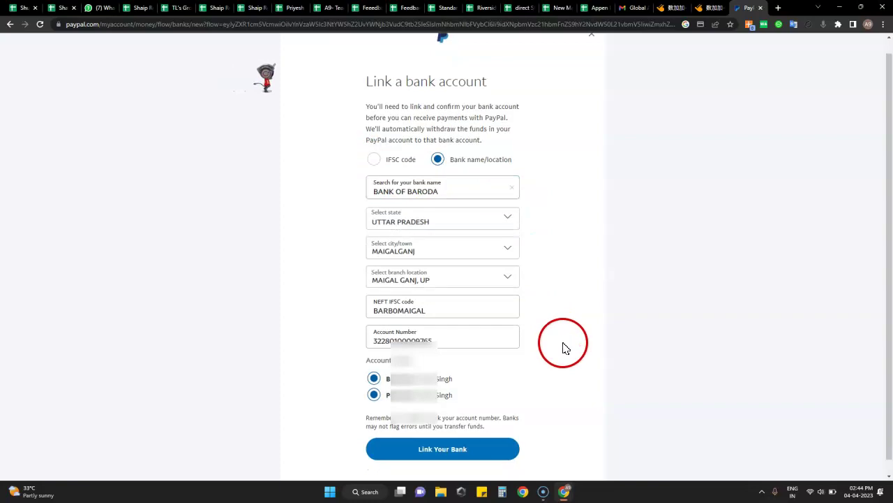
click(479, 441)
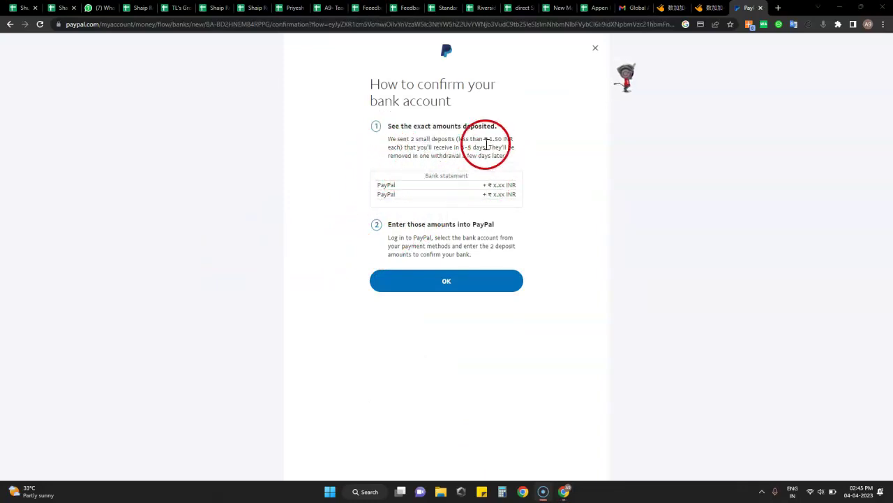
Step: Read the two-deposit confirmation instructions (up to 1.50 INR, 3-5 days) and acknowledge with OK
drag(488, 139, 505, 139)
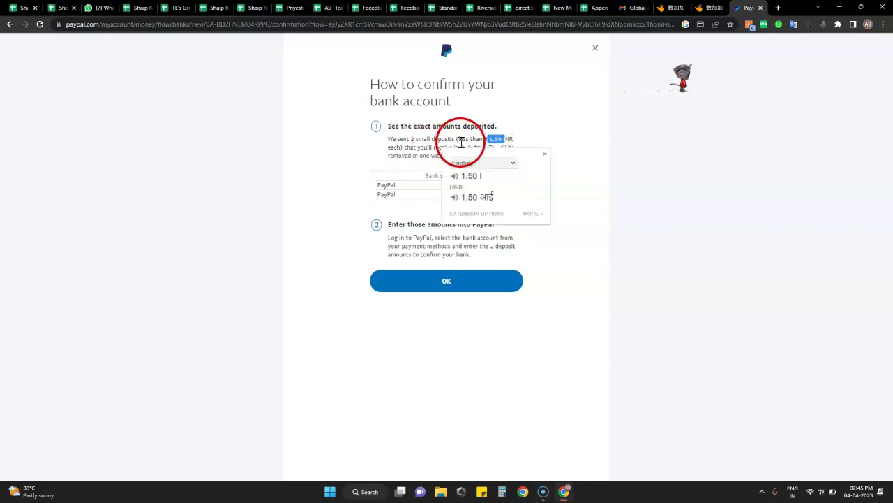
click(531, 128)
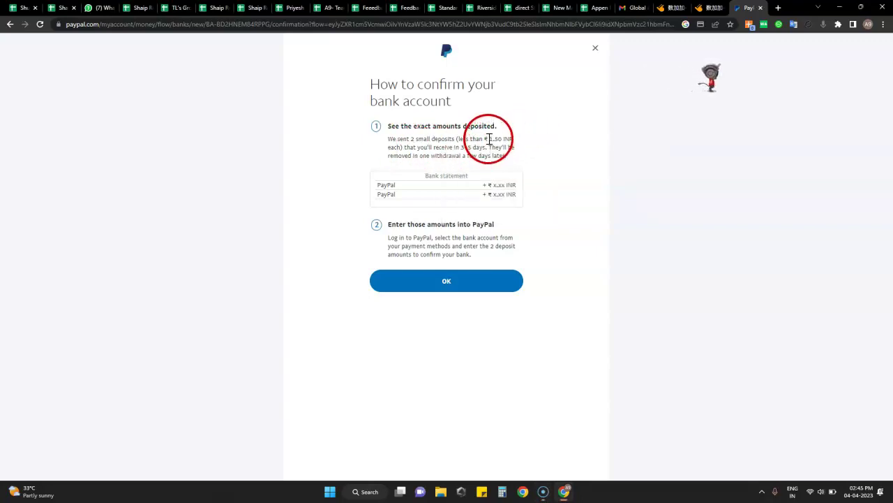
click(530, 178)
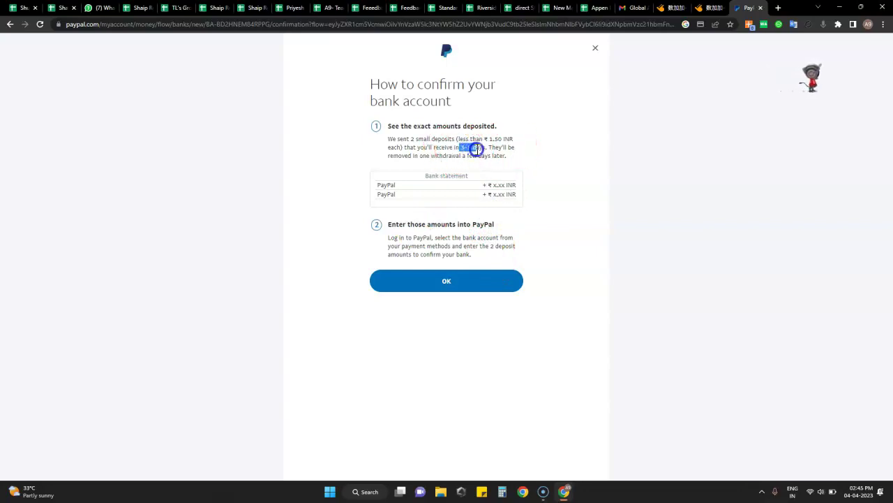
click(559, 267)
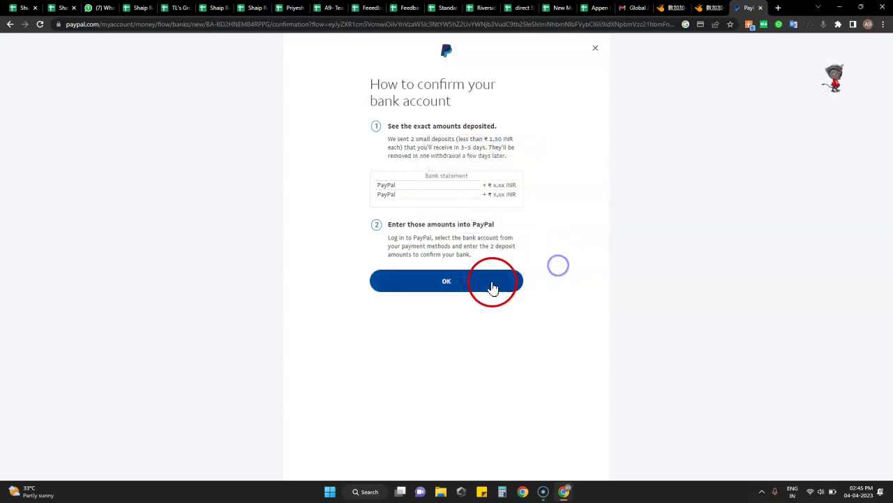
click(490, 284)
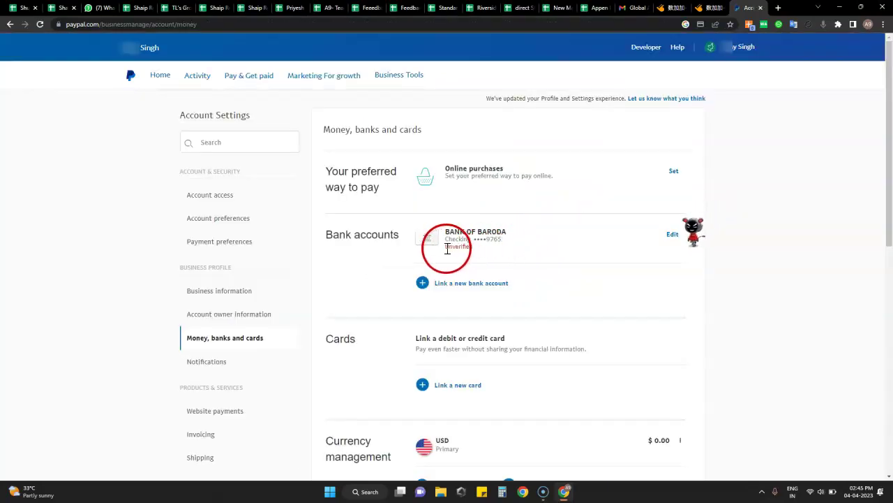
Step: Open the unverified Bank of Baroda account's Edit details and start Confirm bank
drag(446, 251, 462, 248)
click(561, 236)
click(531, 244)
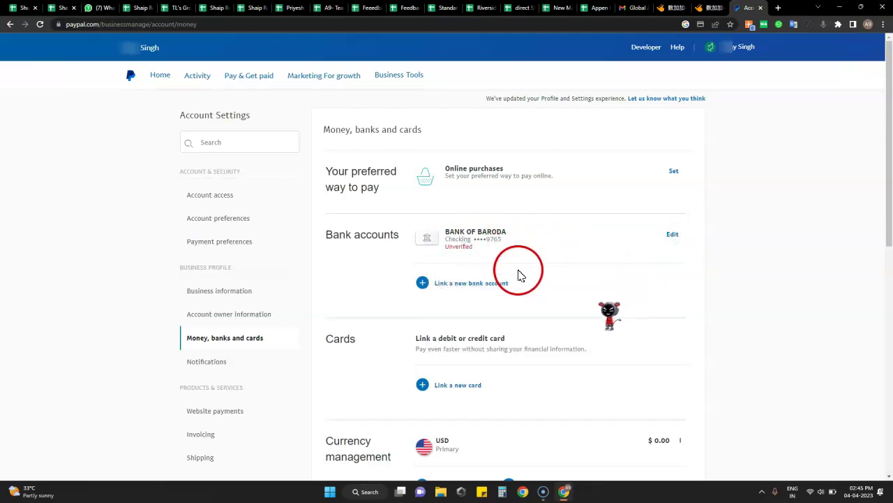
scroll(537, 266, down, 2)
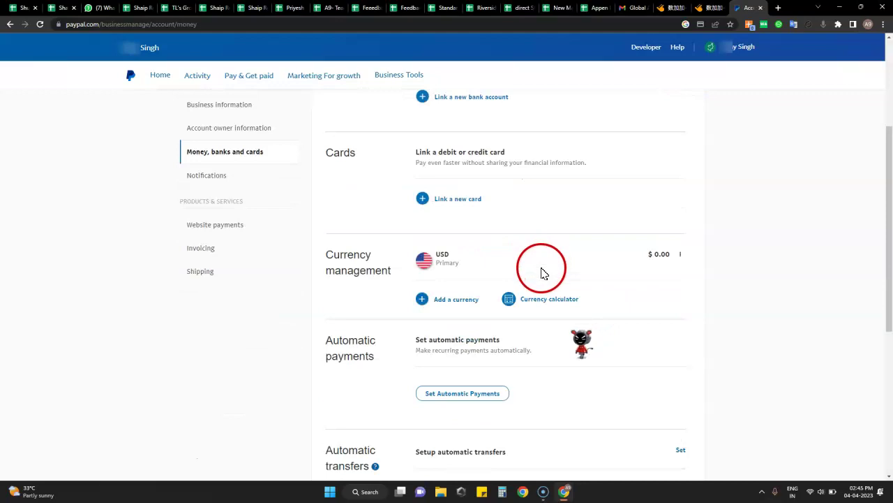
scroll(543, 273, up, 3)
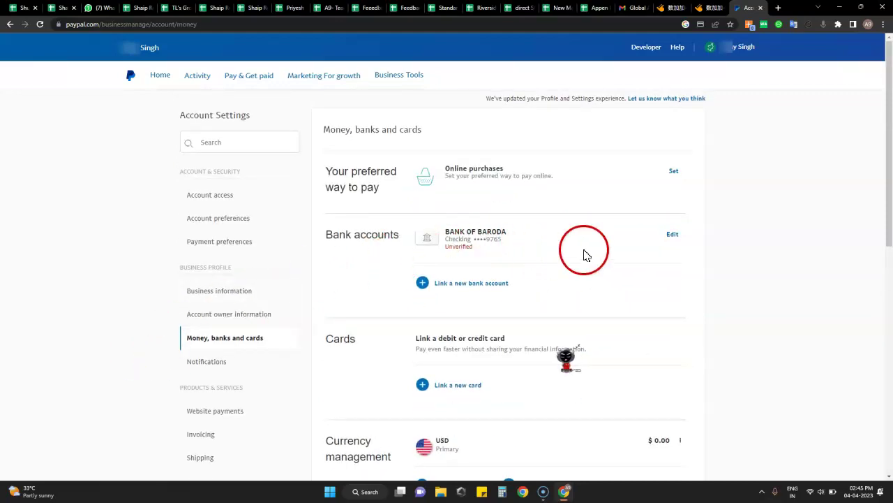
click(675, 235)
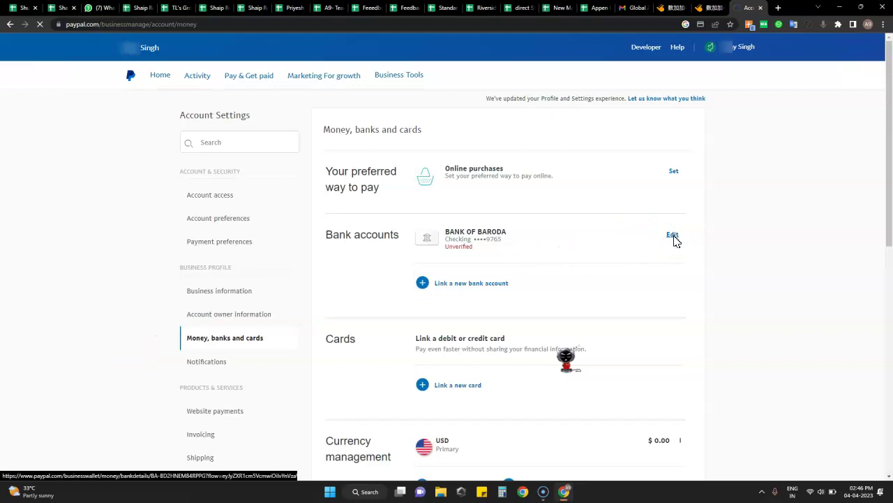
click(480, 265)
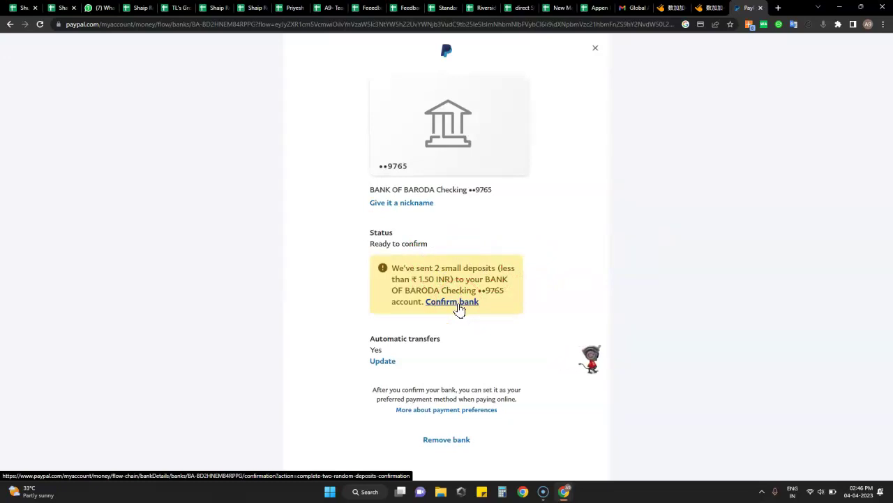
click(458, 304)
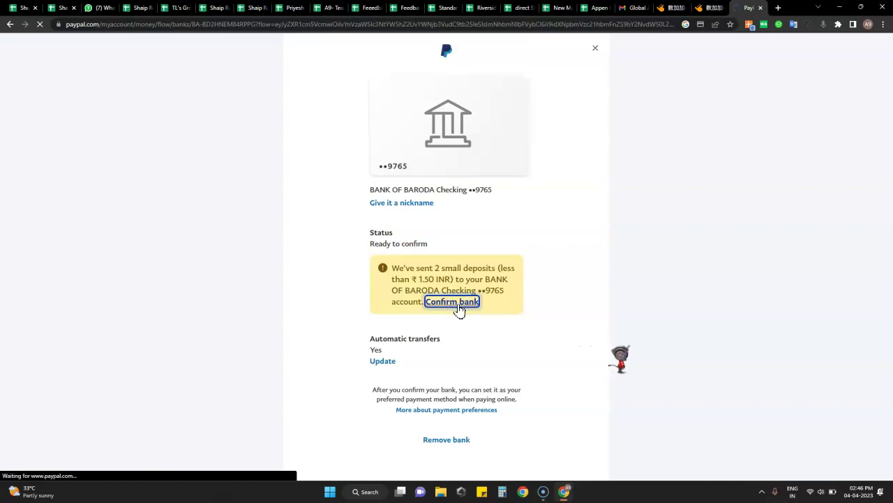
click(562, 298)
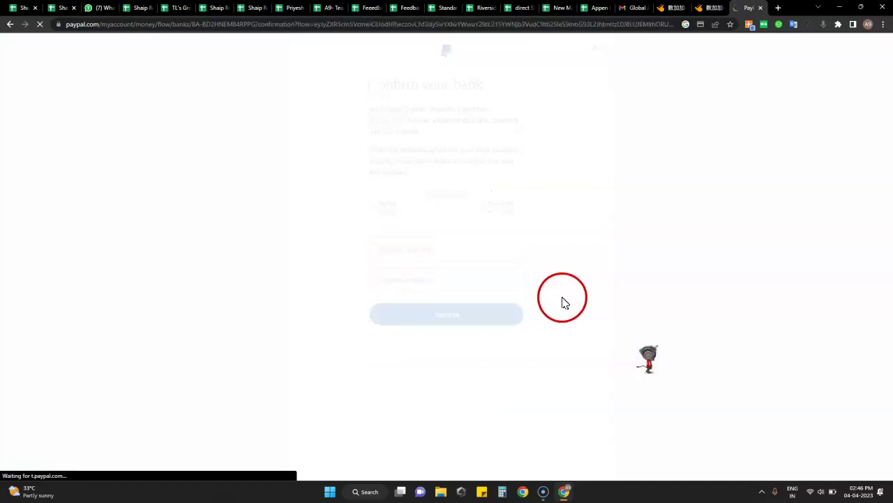
click(425, 251)
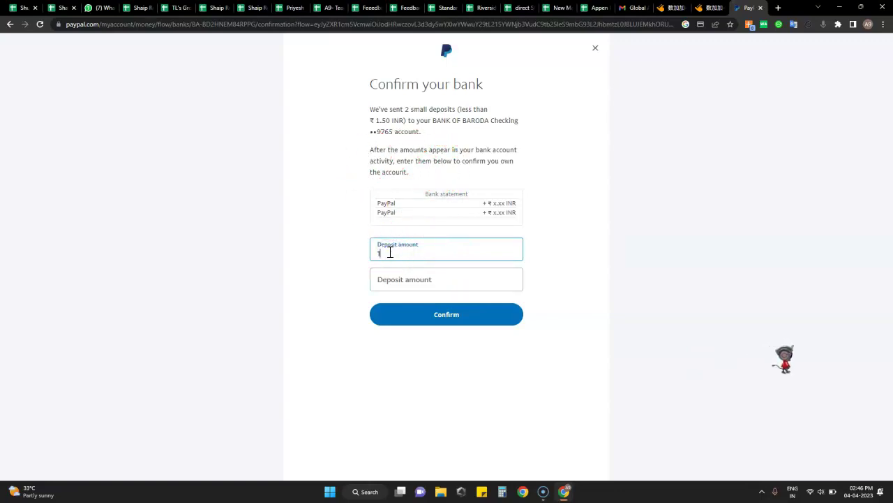
click(426, 283)
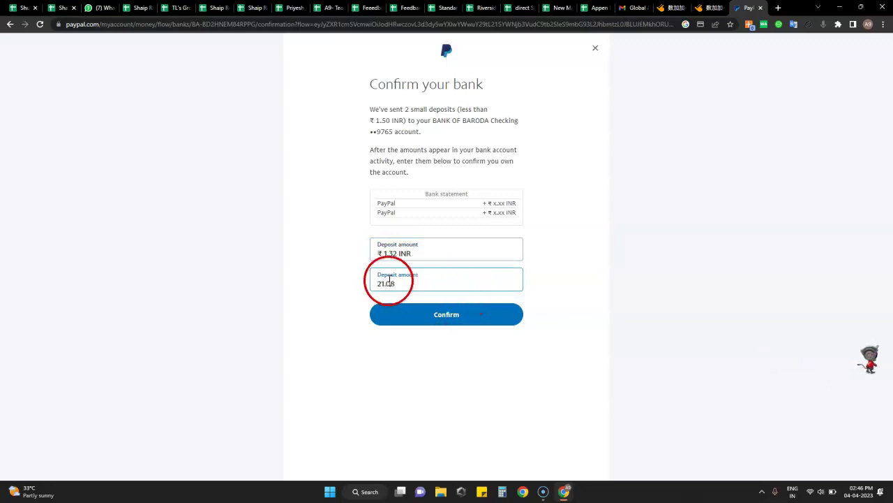
key(BackSpace)
click(603, 252)
drag(461, 272, 331, 309)
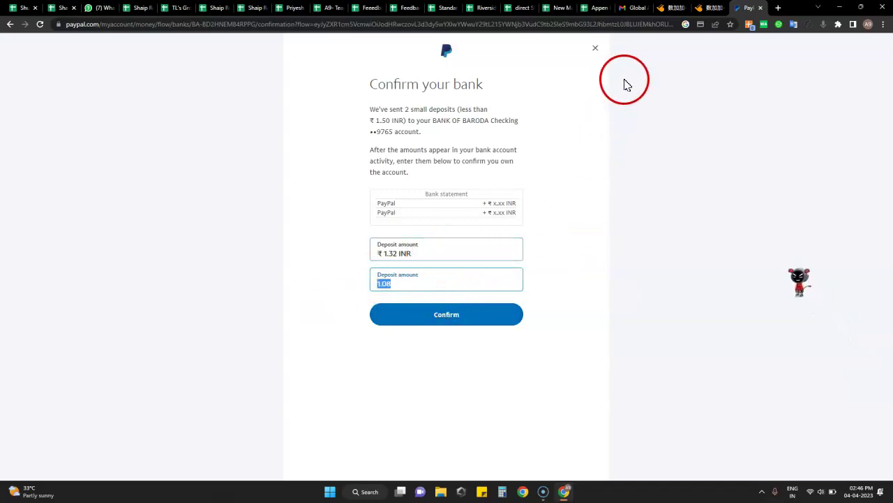
click(596, 50)
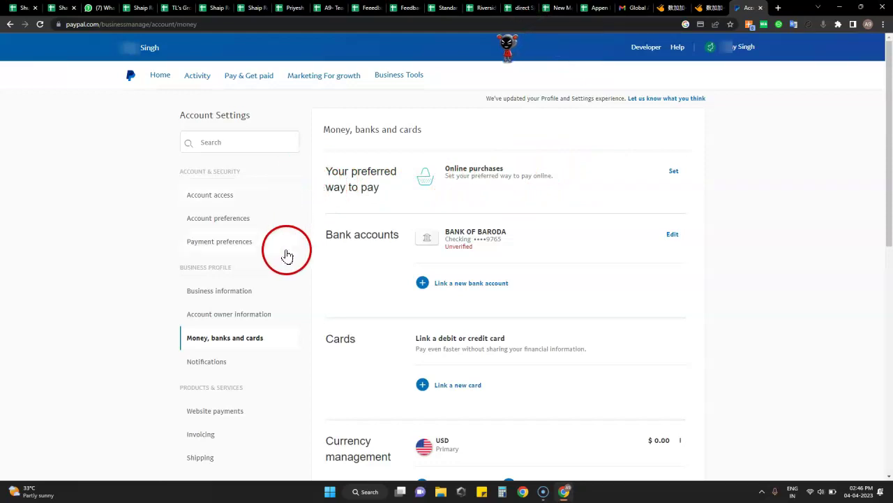
Step: Browse Account access, Account preferences, Account owner information and email settings, then go to Home
click(233, 197)
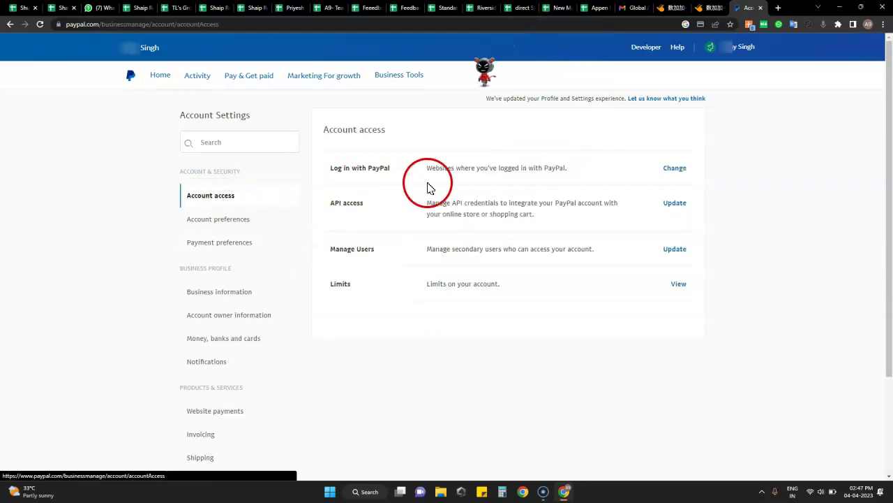
click(234, 221)
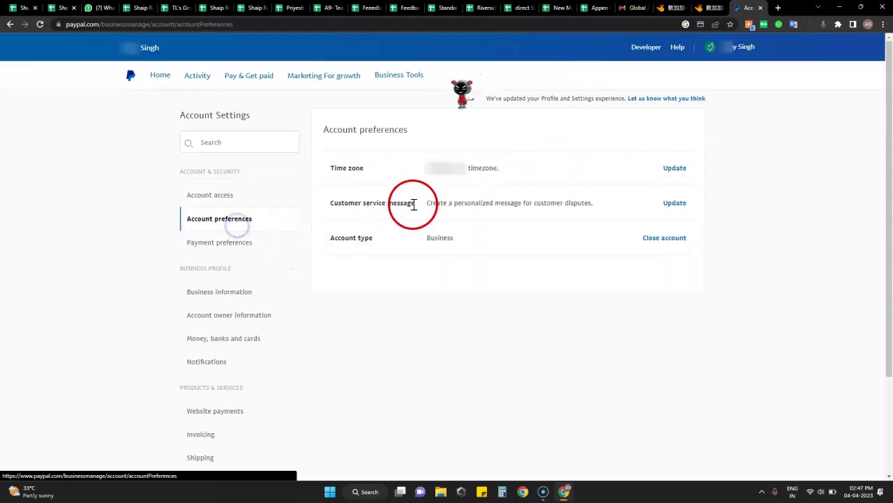
click(235, 313)
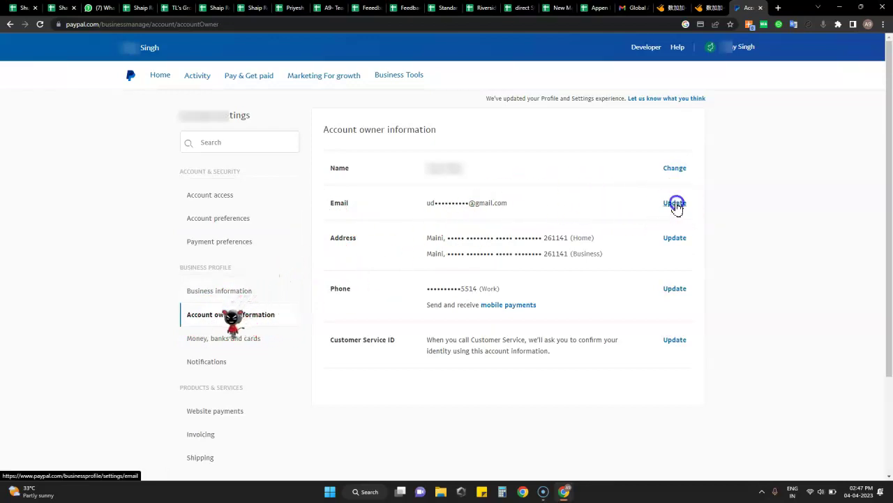
click(675, 203)
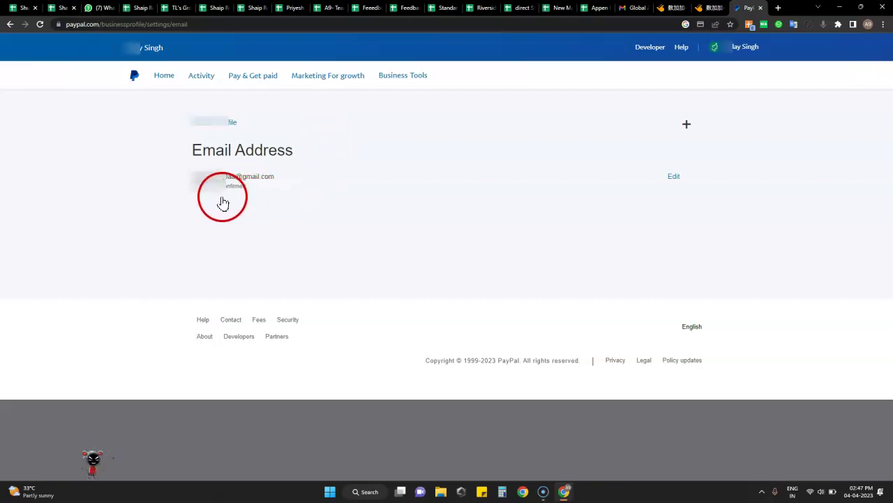
click(10, 25)
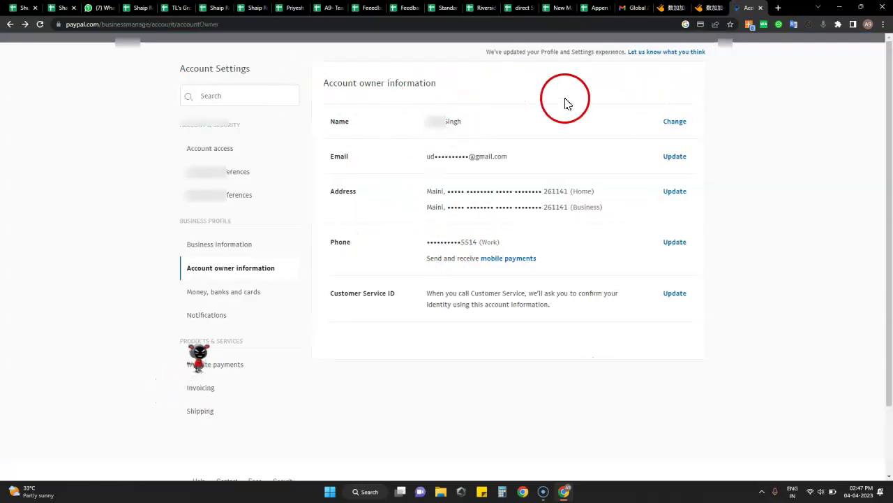
click(162, 79)
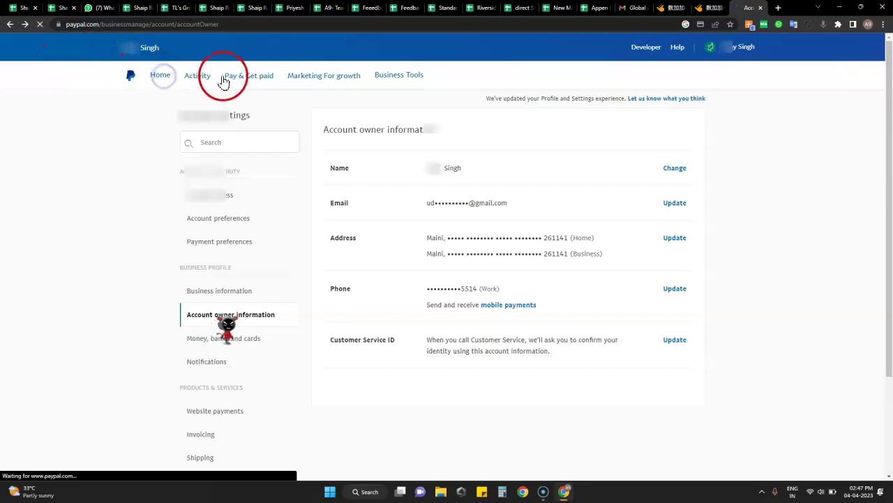